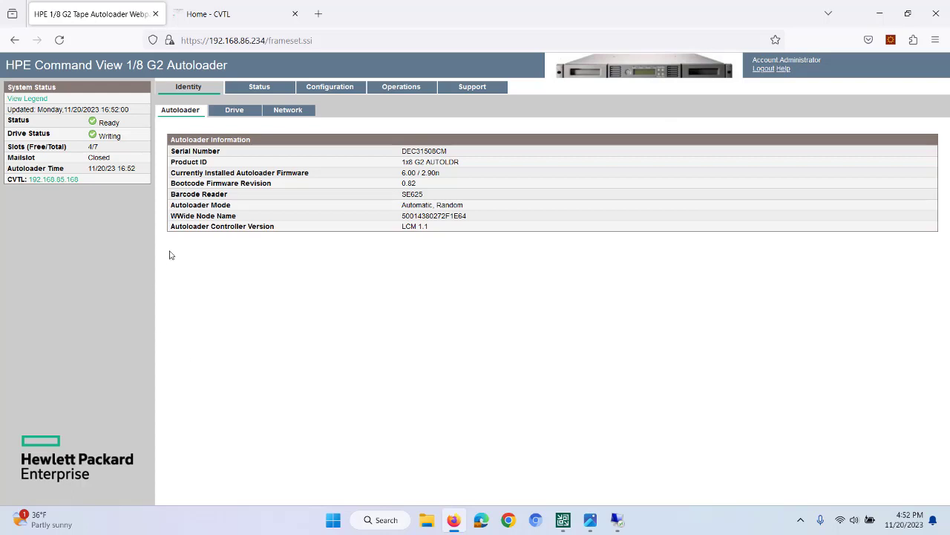
# Examine the drive and network identity details, and the autoloader, drive, inventory and security status.
pyautogui.click(219, 114)
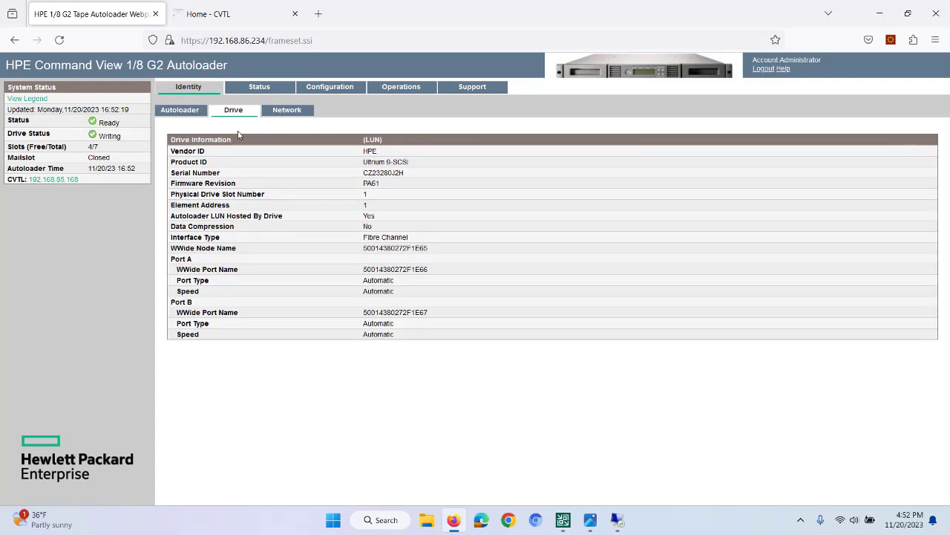
pyautogui.click(267, 116)
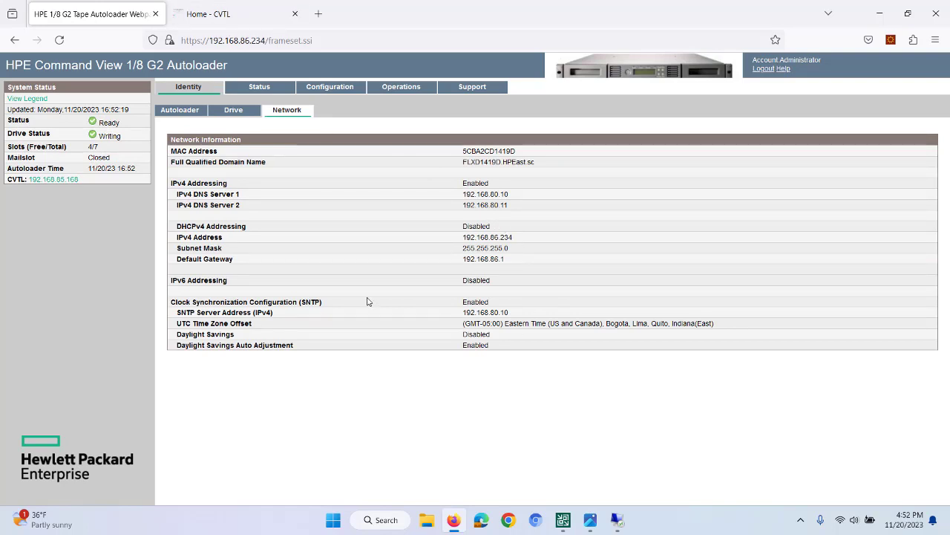
pyautogui.click(238, 92)
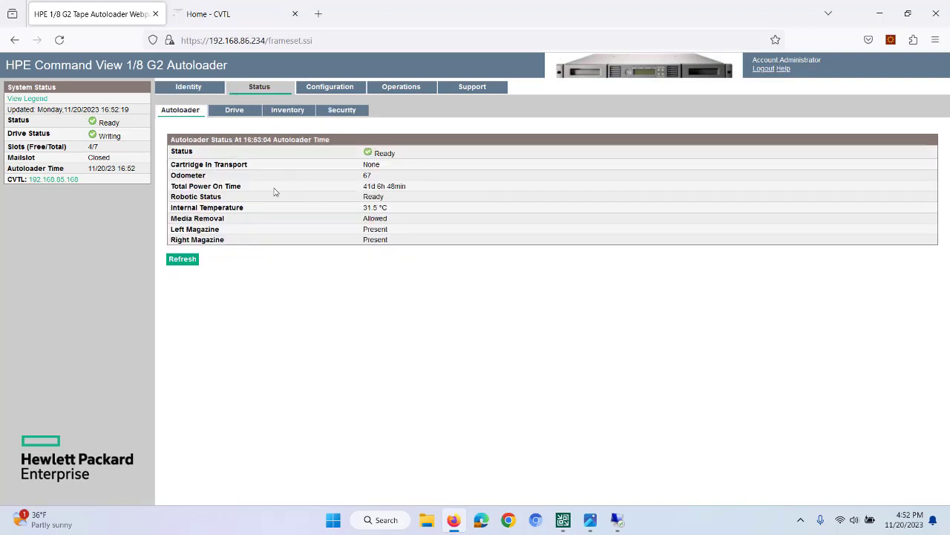
pyautogui.click(248, 111)
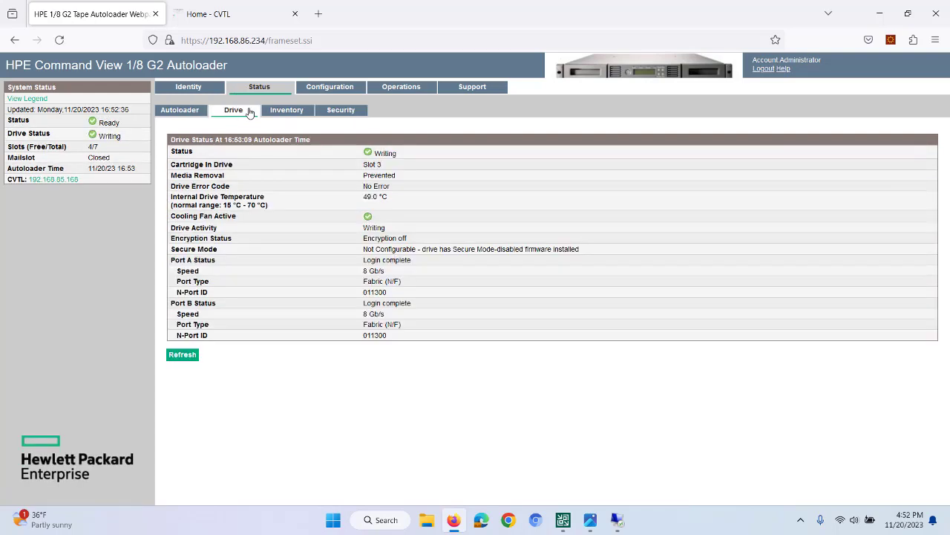
pyautogui.click(309, 112)
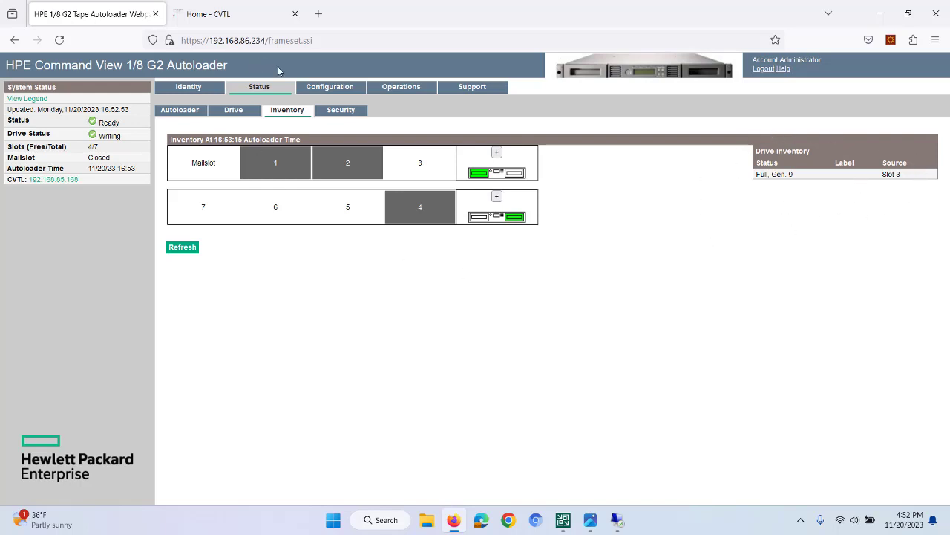
pyautogui.click(322, 116)
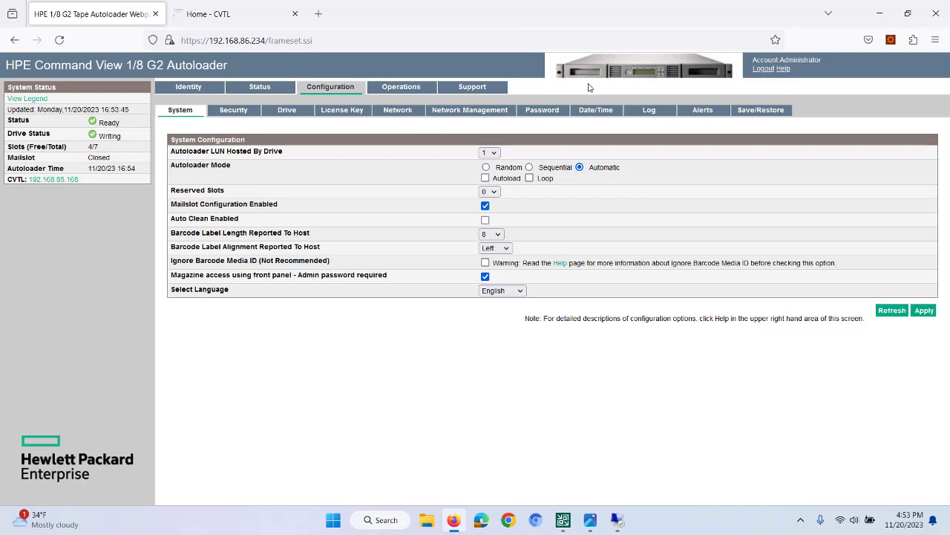
# Examine the autoloader's security, drive, license key and network configuration settings.
pyautogui.click(256, 111)
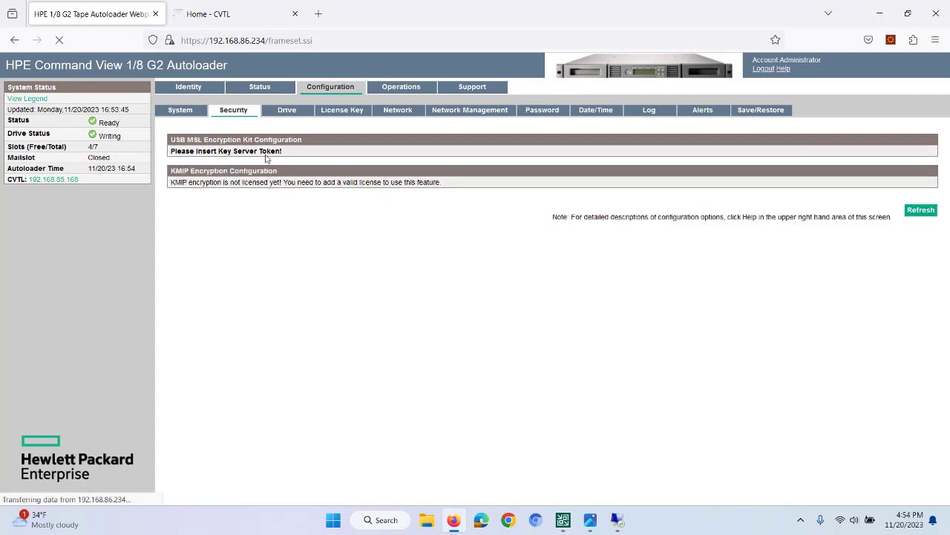
pyautogui.click(308, 113)
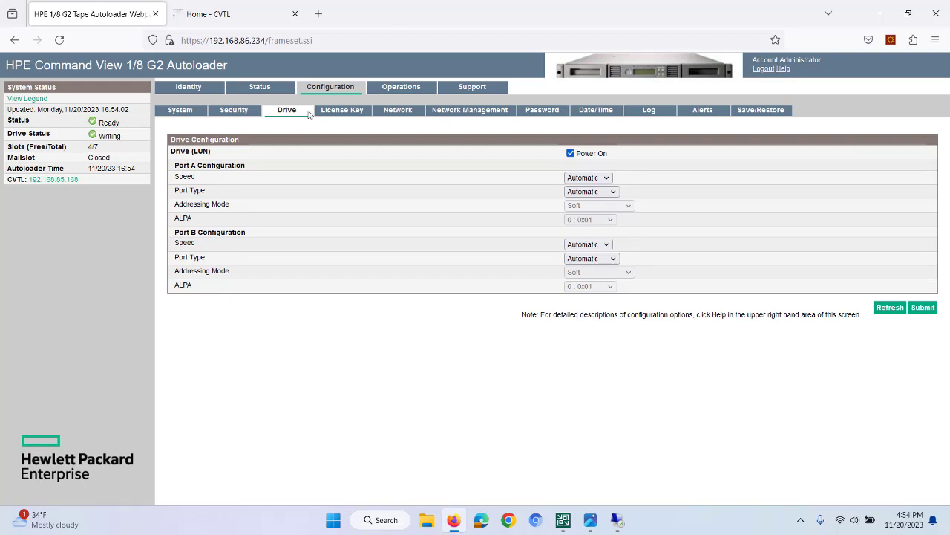
pyautogui.click(369, 116)
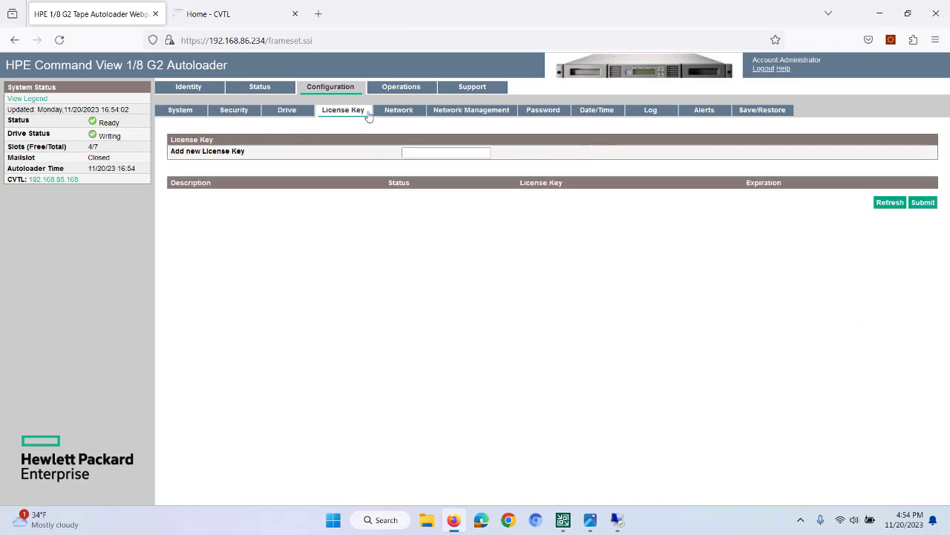
pyautogui.click(418, 117)
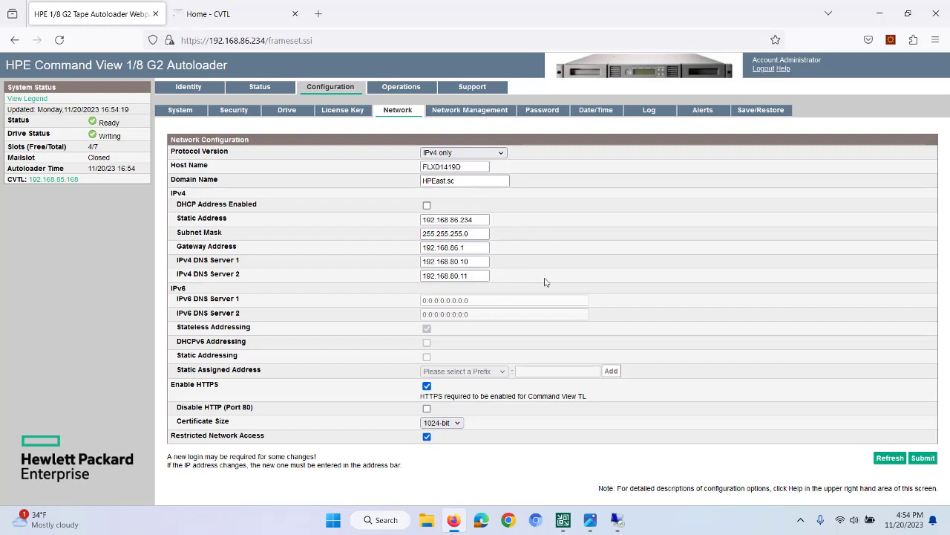
# Examine the SNMP and management station configuration, the administrator password settings and the configuration save/restore options.
pyautogui.click(464, 111)
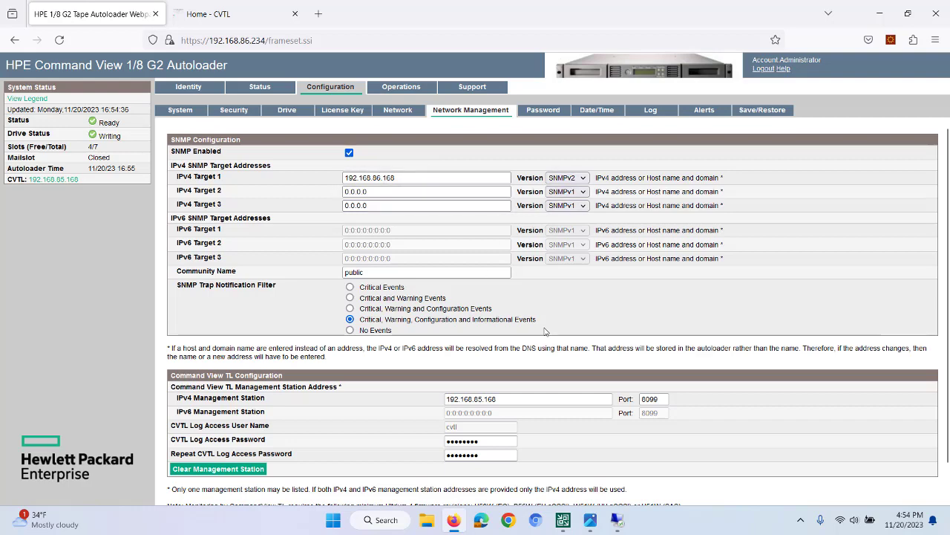
pyautogui.scroll(-1, 549, 333)
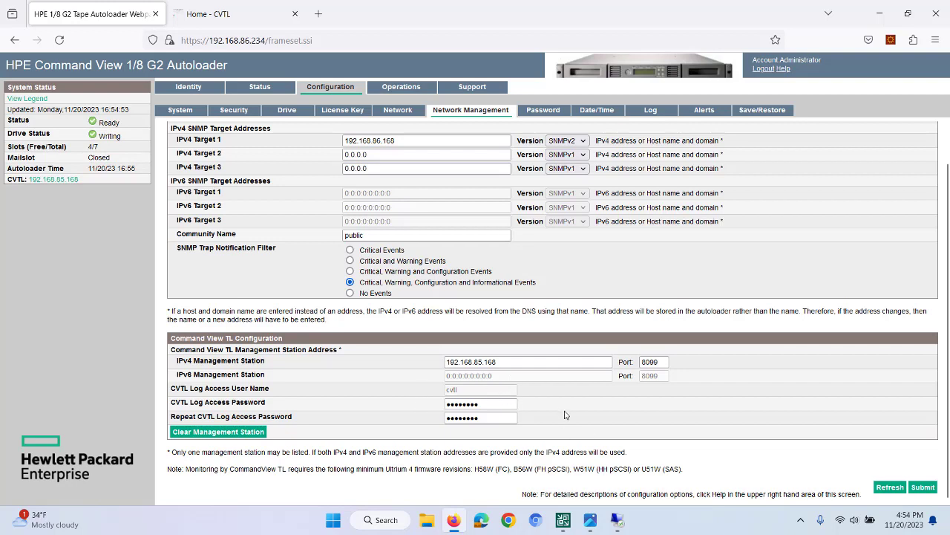
pyautogui.click(524, 113)
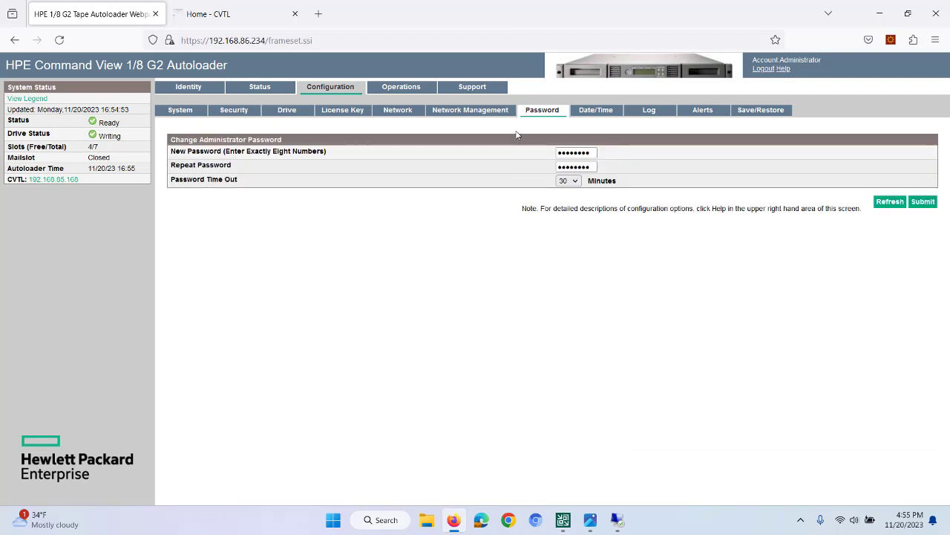
pyautogui.click(766, 111)
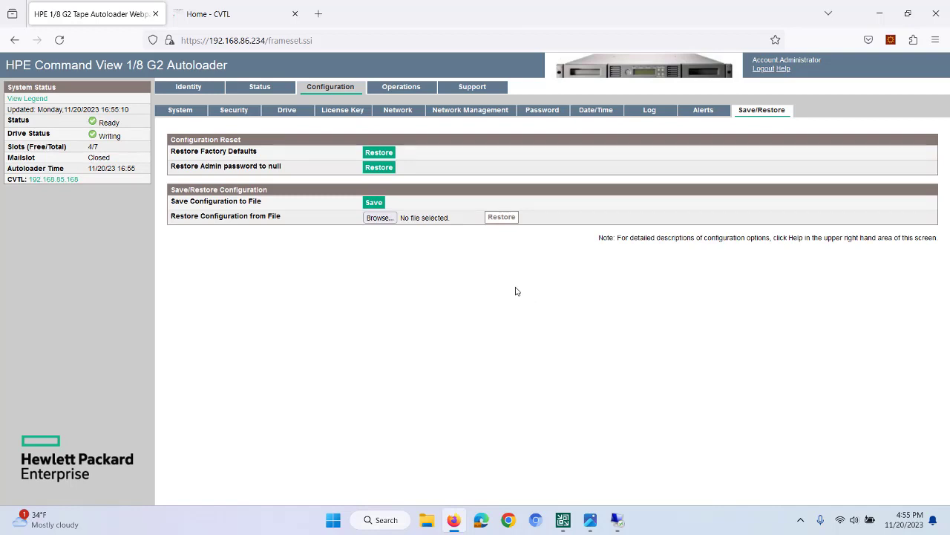
# Choose Slot 1 as the source and the mailslot as the destination for a media move.
pyautogui.click(376, 89)
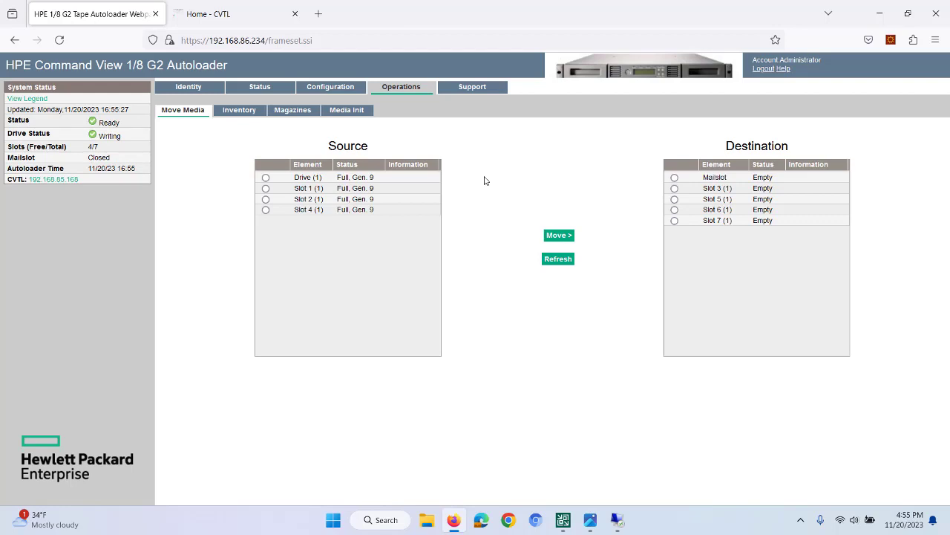
pyautogui.click(265, 188)
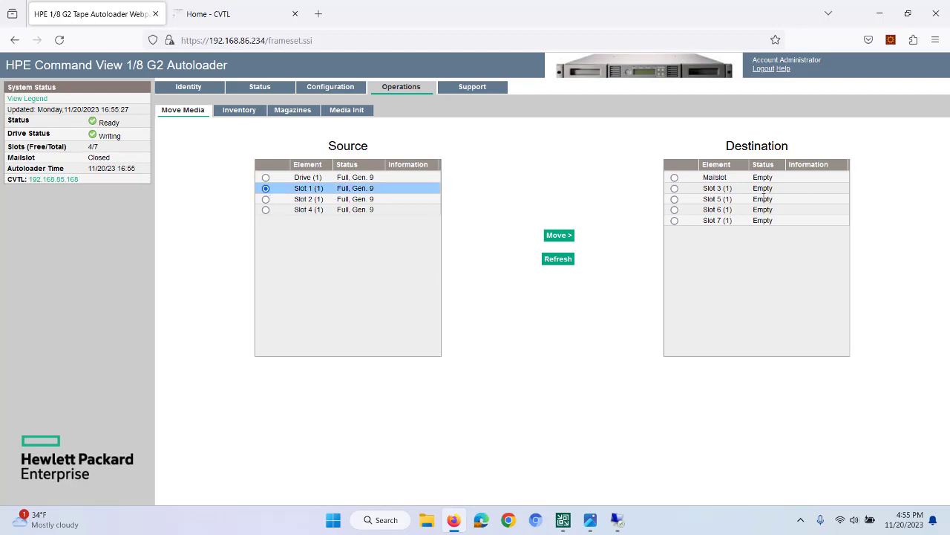
pyautogui.click(674, 177)
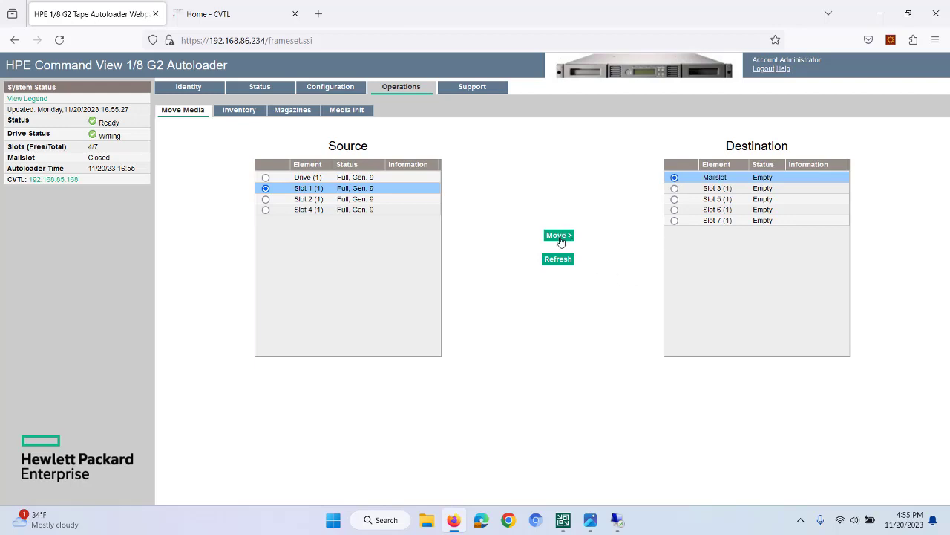
# Examine the inventory rescan operation, the choices for releasing a magazine and the LTO-9 media initialization tools.
pyautogui.click(225, 111)
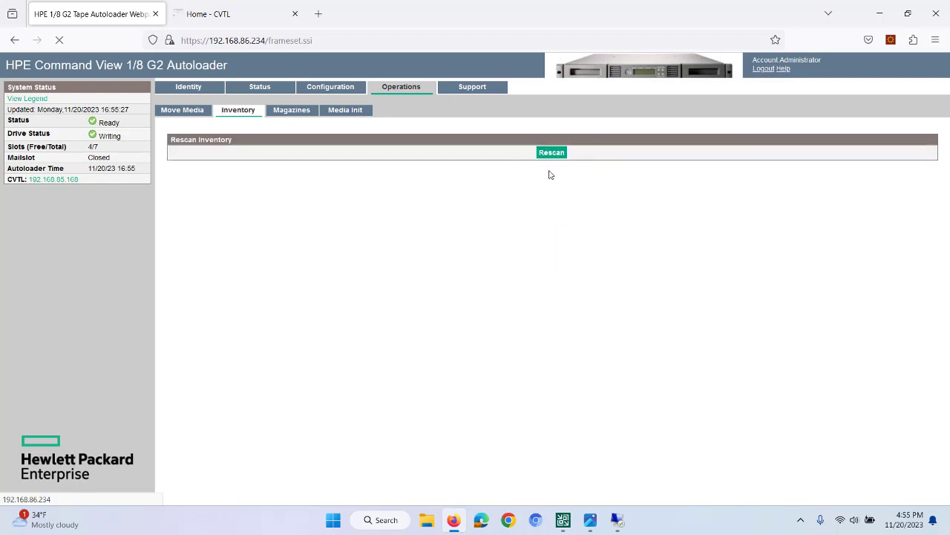
pyautogui.click(289, 112)
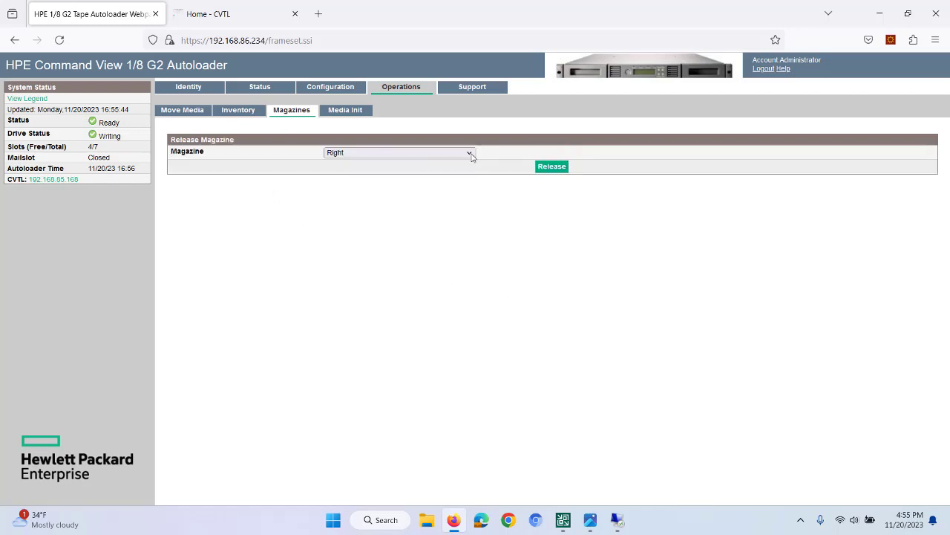
pyautogui.click(469, 154)
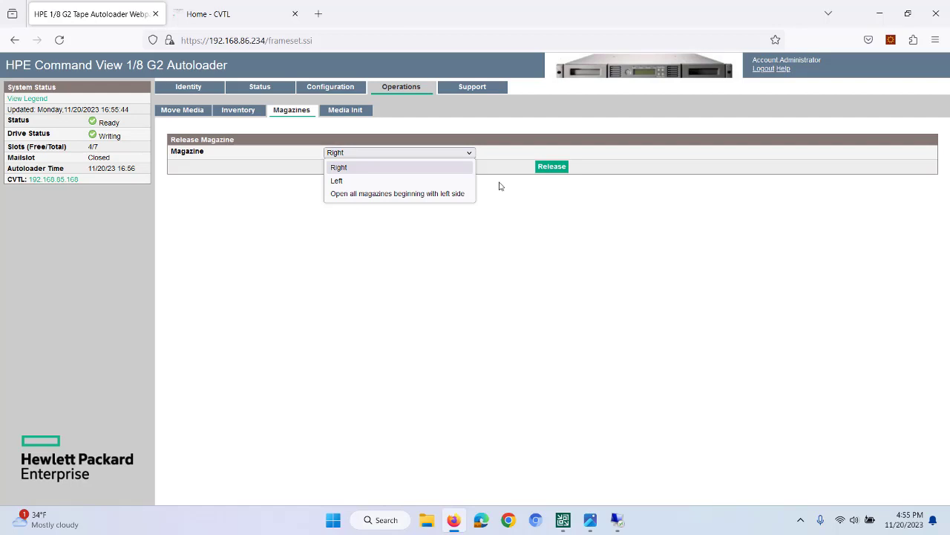
pyautogui.click(512, 229)
pyautogui.click(326, 112)
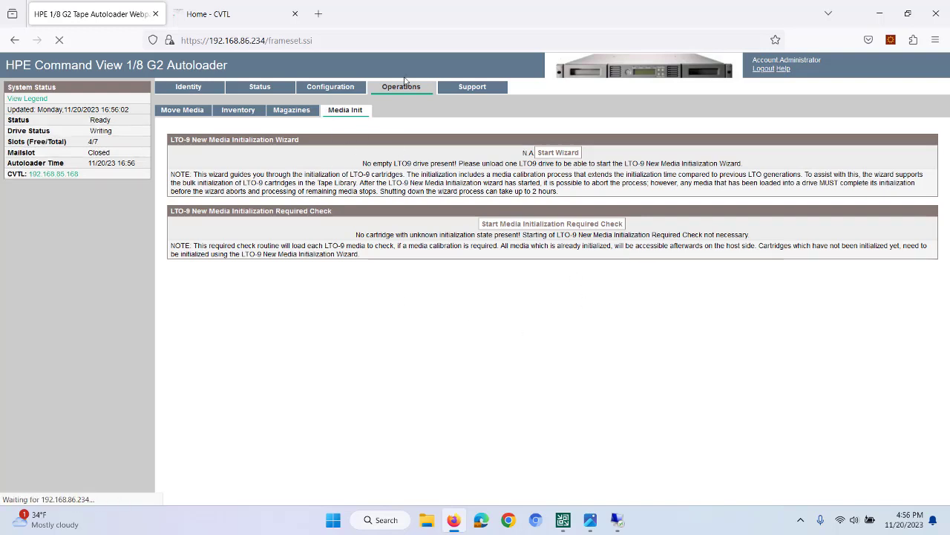
# Examine the autoloader's support functions, including HPE supplies, general diagnostics, firmware and reboot.
pyautogui.click(447, 90)
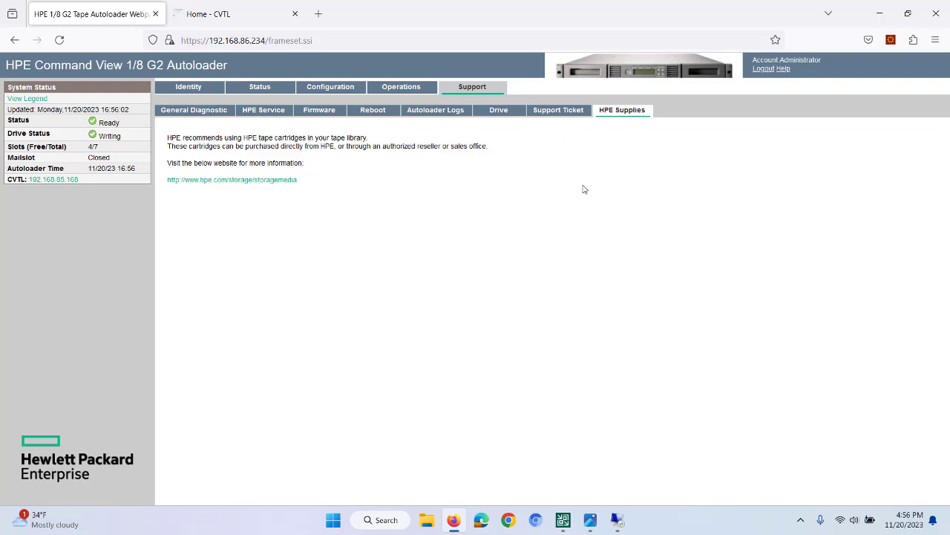
pyautogui.click(162, 112)
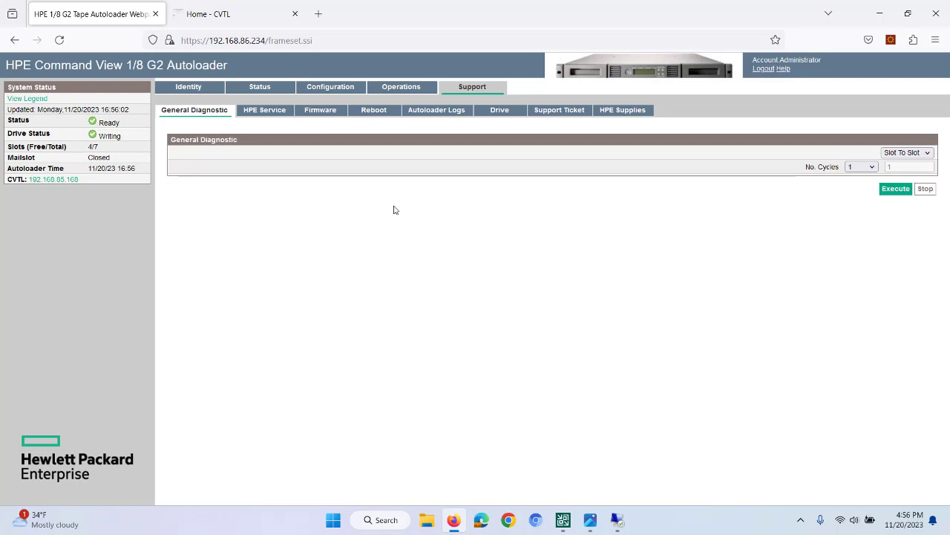
pyautogui.click(336, 111)
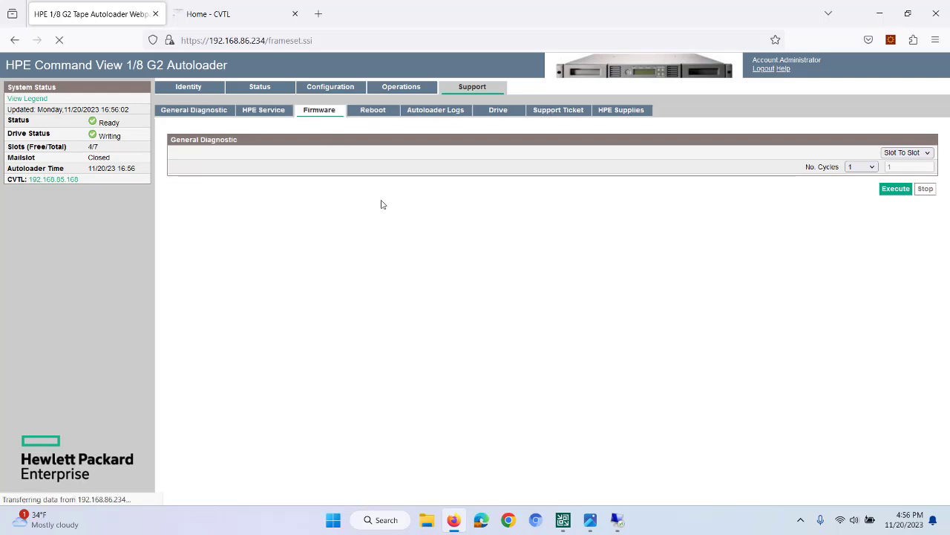
pyautogui.click(373, 110)
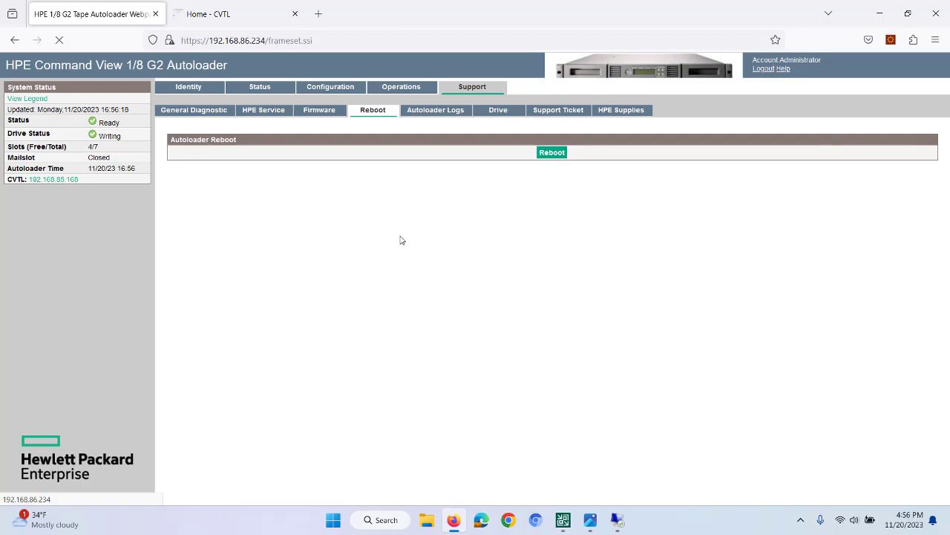
# Switch to HPE StoreEver Command View TL and look over its home page and available sections.
pyautogui.click(232, 10)
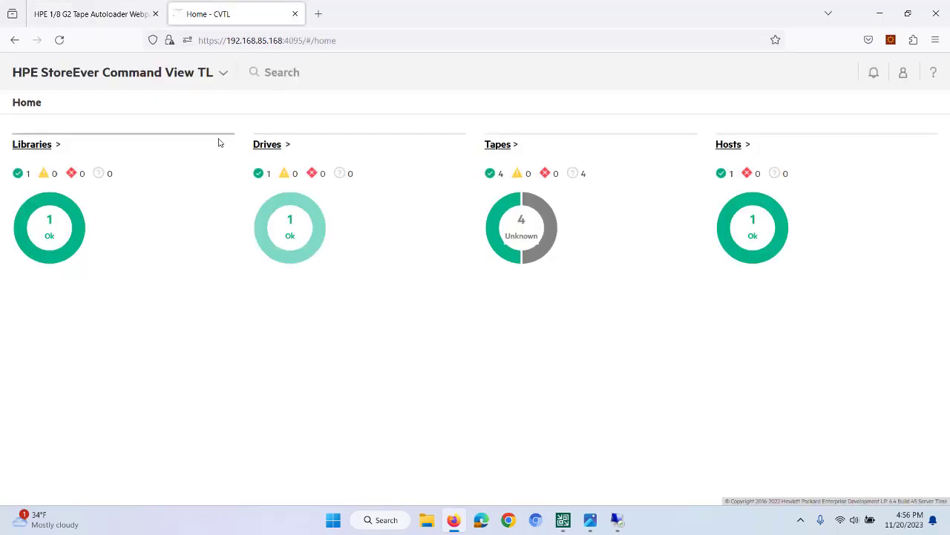
pyautogui.click(170, 75)
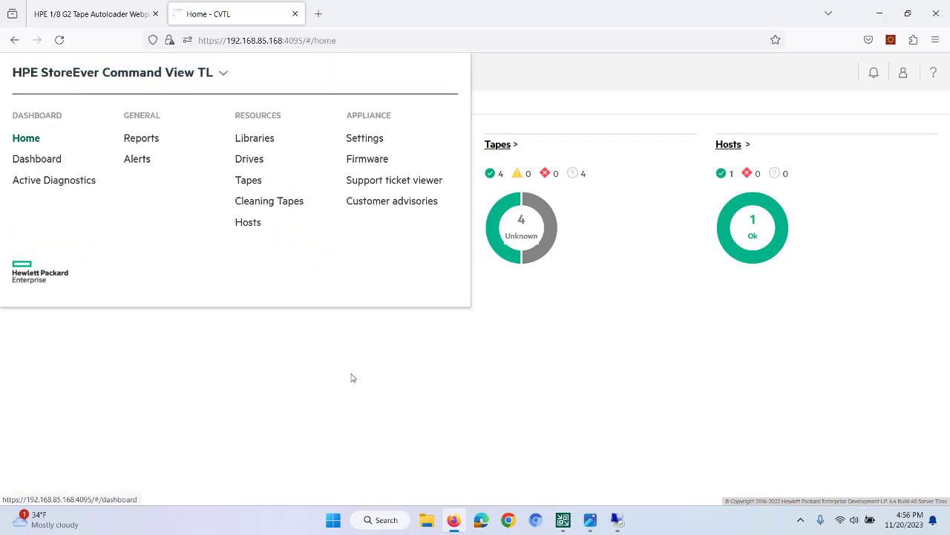
pyautogui.click(550, 423)
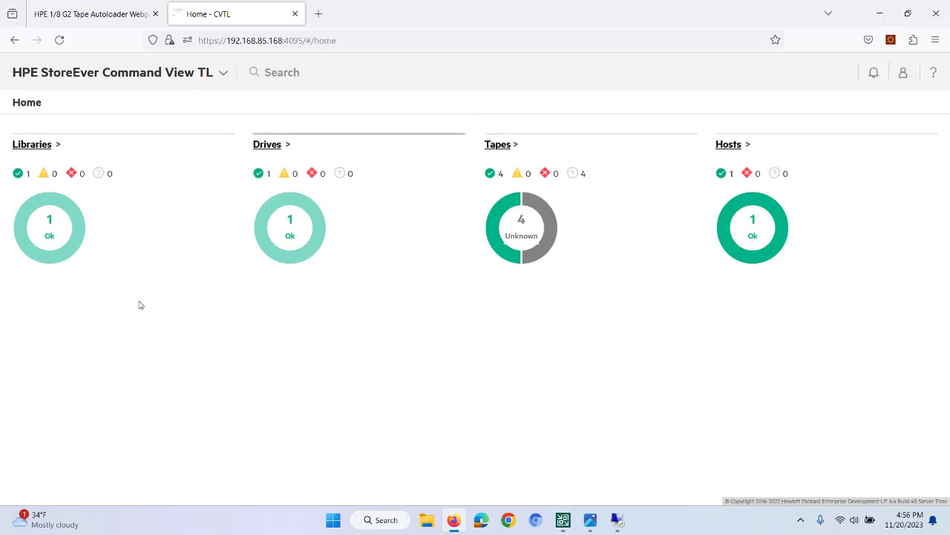
# Review the dashboard charts and show the data transferred in last year by time.
pyautogui.click(83, 77)
pyautogui.click(37, 159)
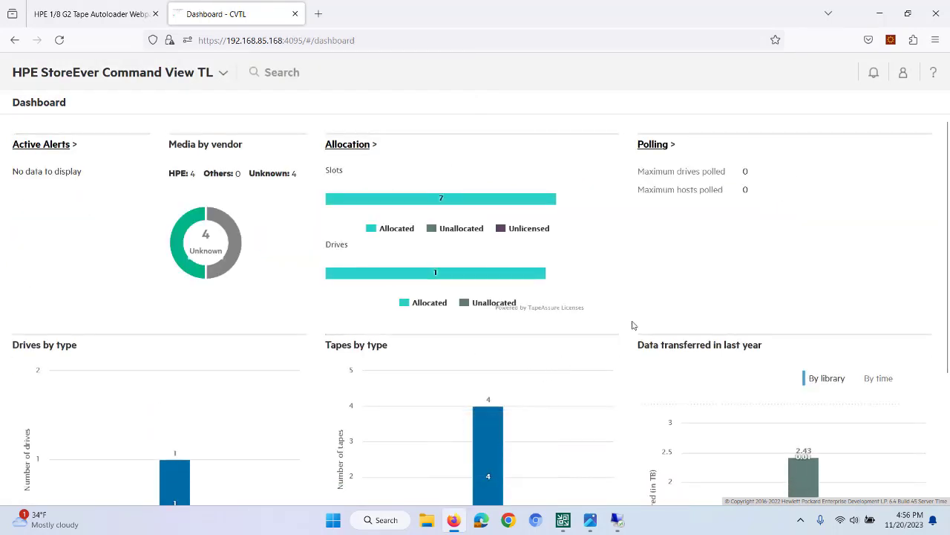
pyautogui.scroll(-1, 632, 324)
pyautogui.scroll(-1, 633, 324)
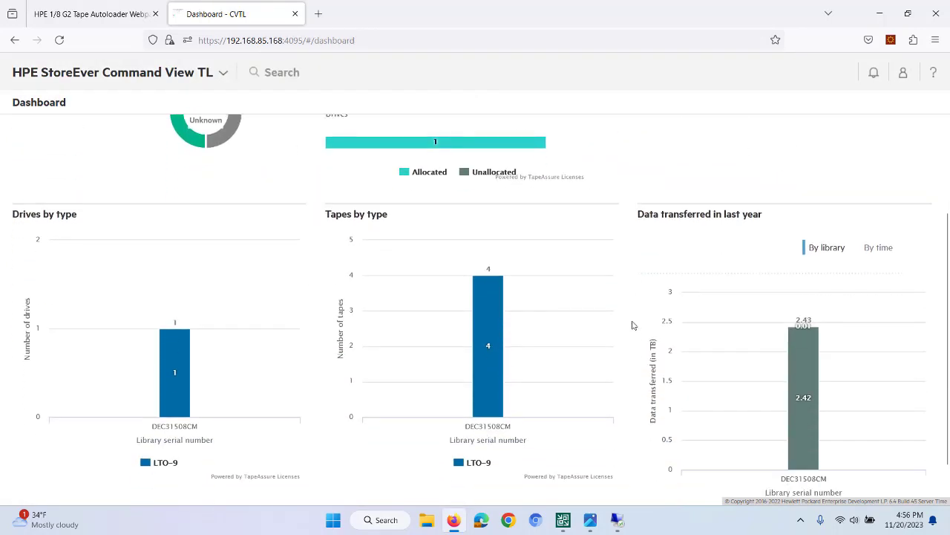
pyautogui.scroll(-1, 633, 324)
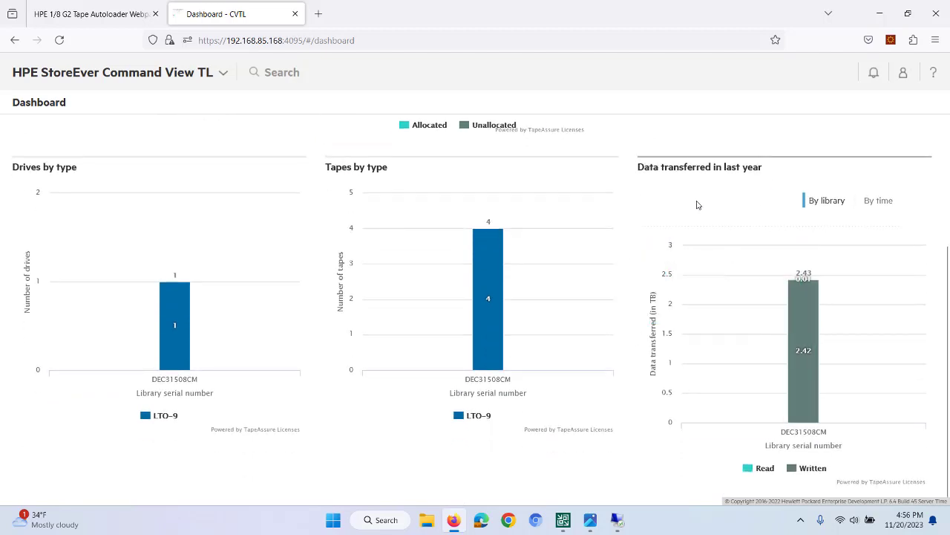
pyautogui.click(884, 200)
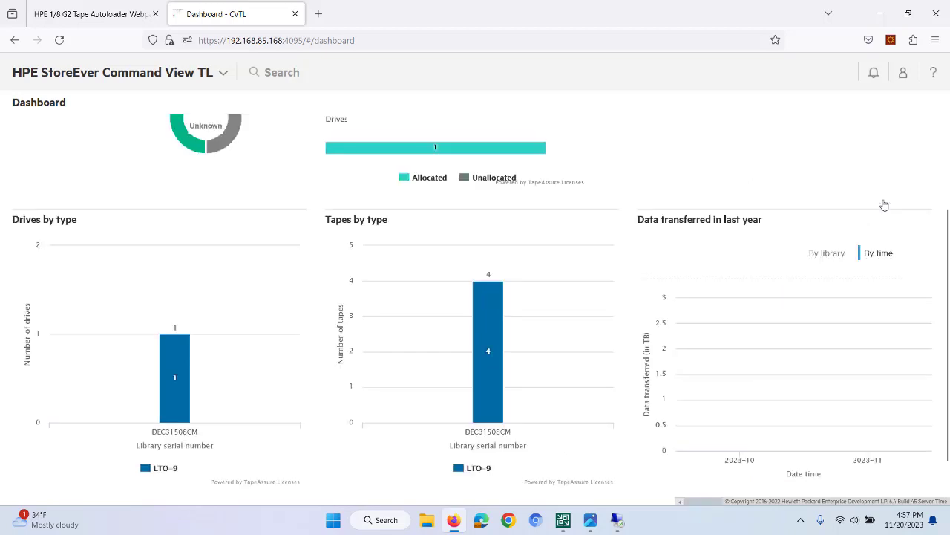
pyautogui.scroll(3, 578, 282)
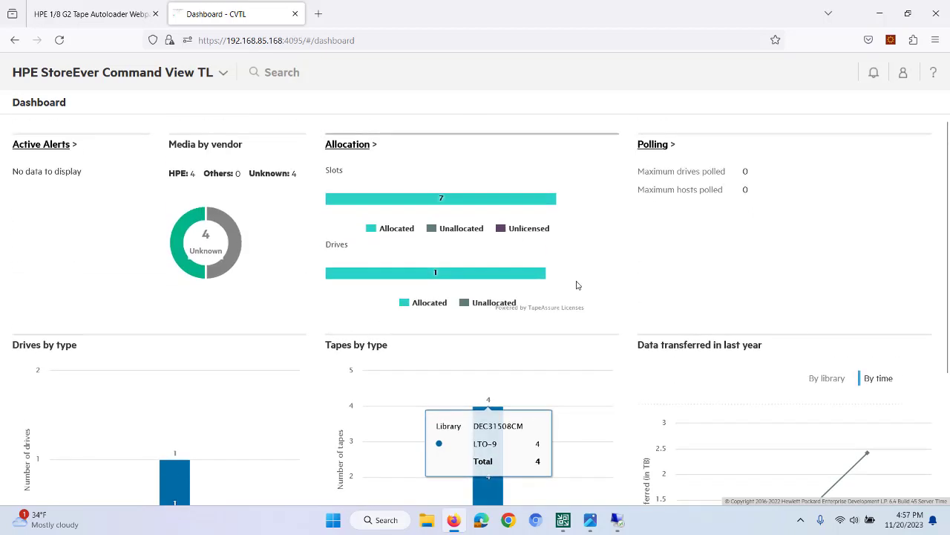
# Open the list of active diagnostics to check for running tests.
pyautogui.click(106, 75)
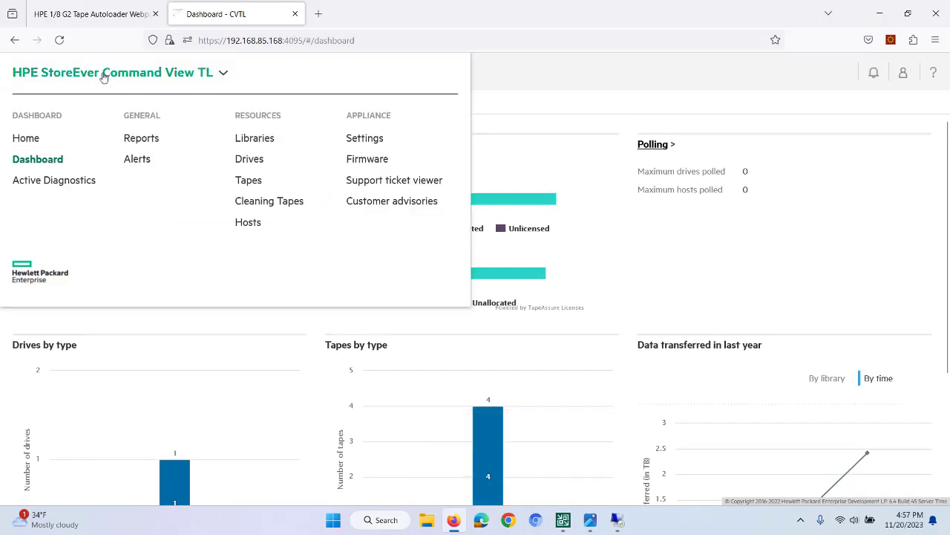
pyautogui.click(55, 185)
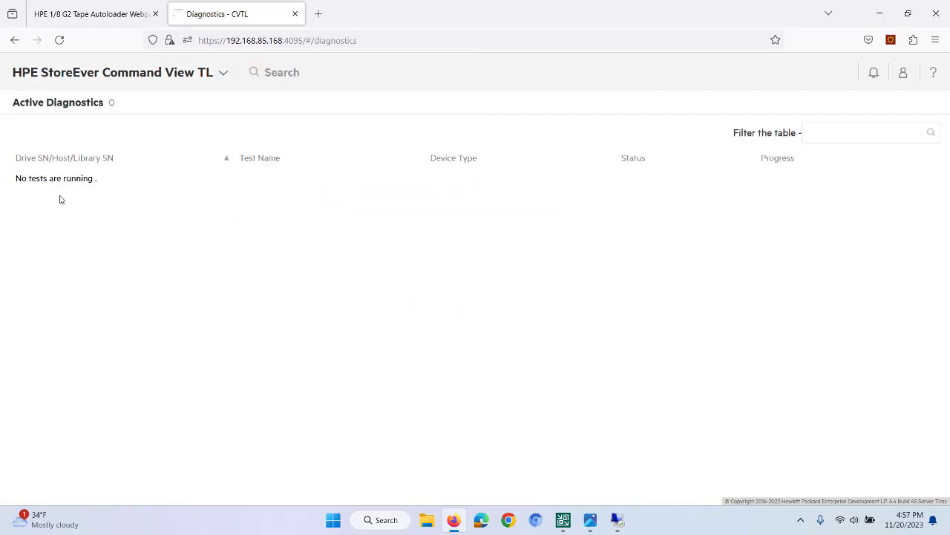
# Review the reports on data verification, host diagnostics tests, drive and slot allocation, and newly added tapes.
pyautogui.click(100, 80)
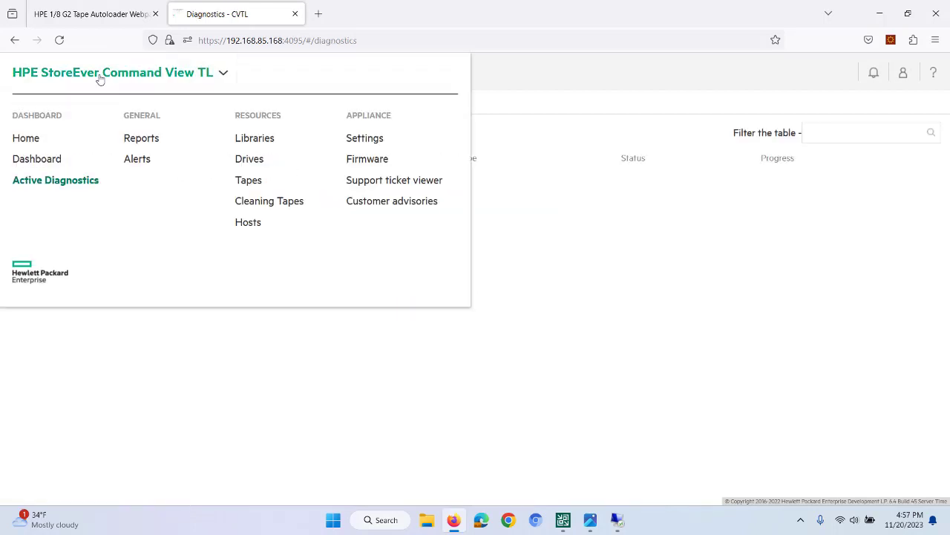
pyautogui.click(141, 139)
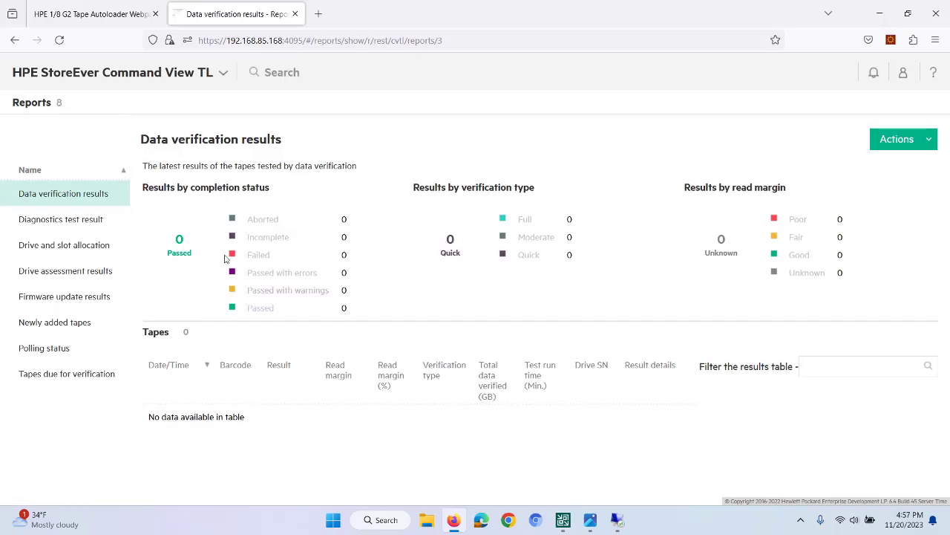
pyautogui.click(64, 219)
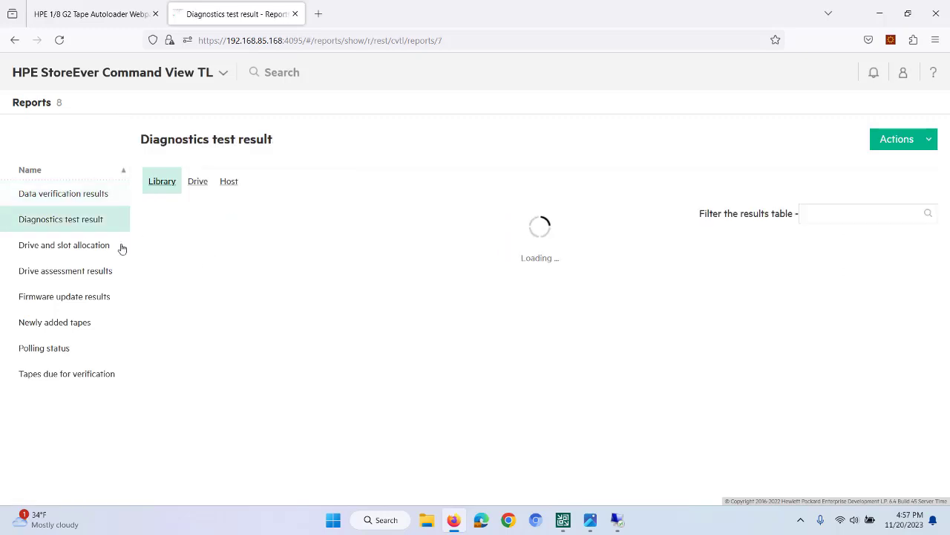
pyautogui.doubleClick(230, 184)
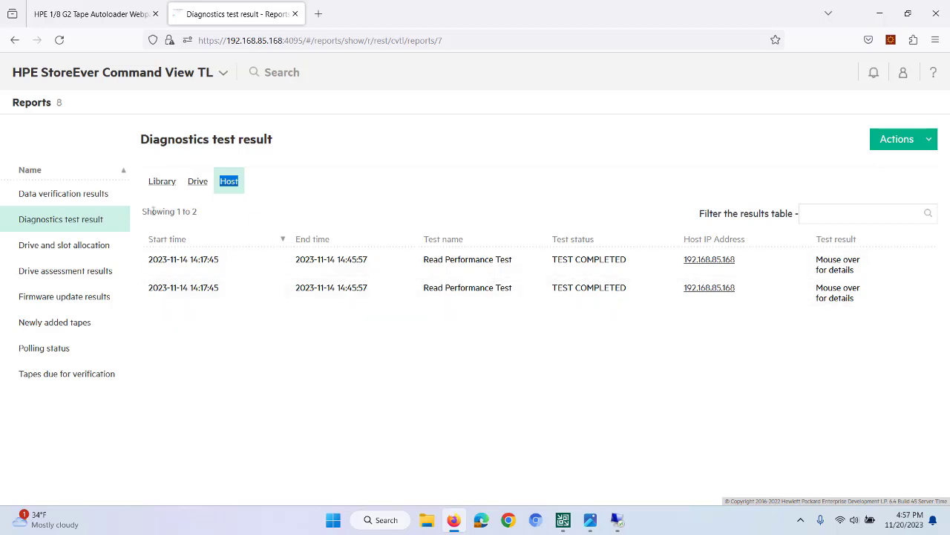
pyautogui.click(74, 247)
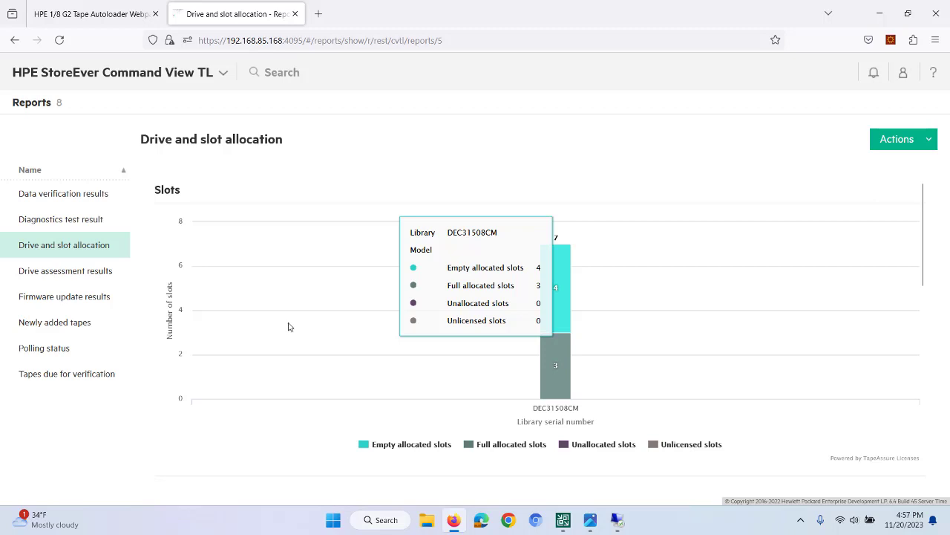
pyautogui.doubleClick(78, 324)
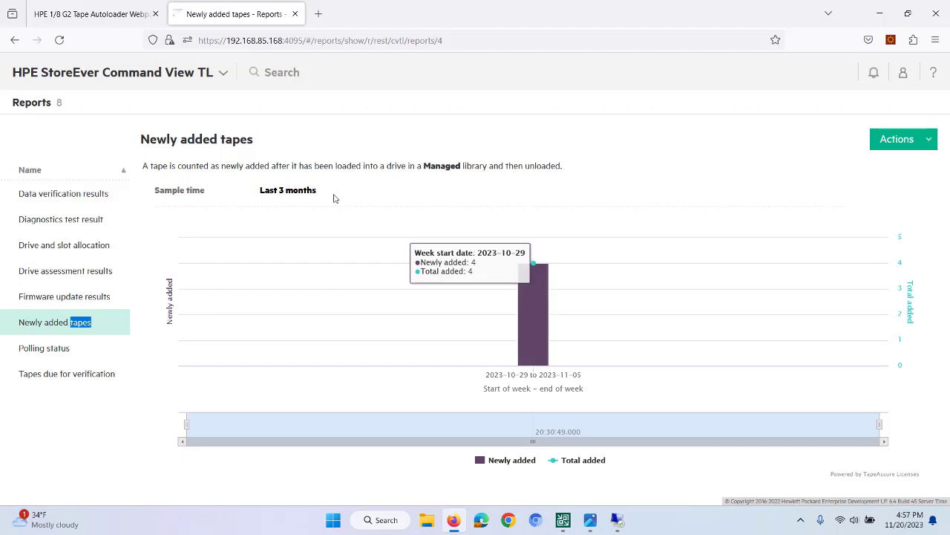
# Open the alerts page to check for active alerts.
pyautogui.click(222, 72)
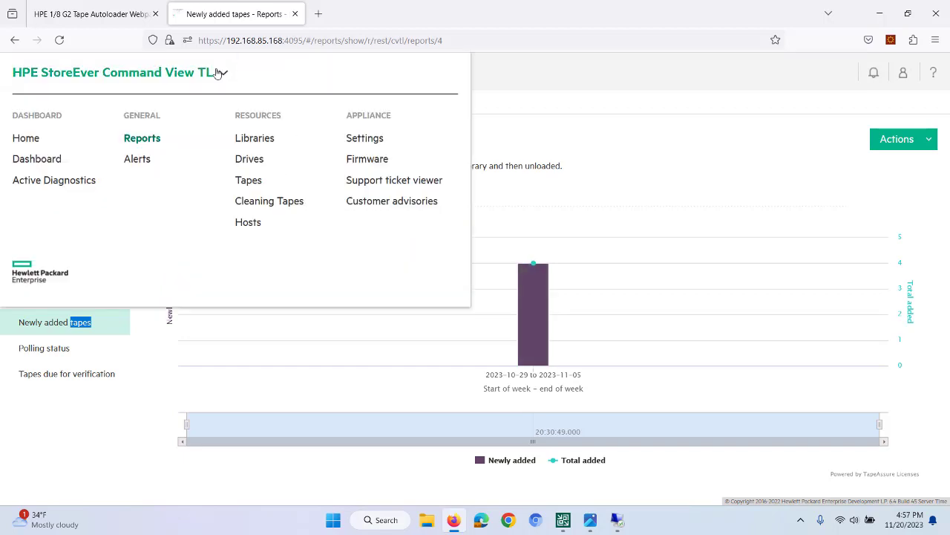
pyautogui.click(145, 159)
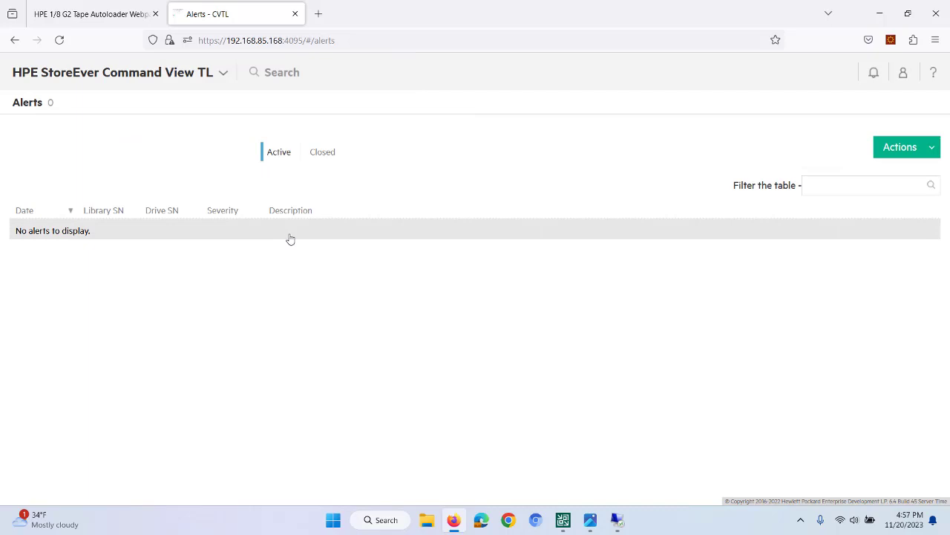
# Open the 1/8 G2 Tape Autoloader library and examine its overview, available actions and general hardware and usage details.
pyautogui.click(205, 72)
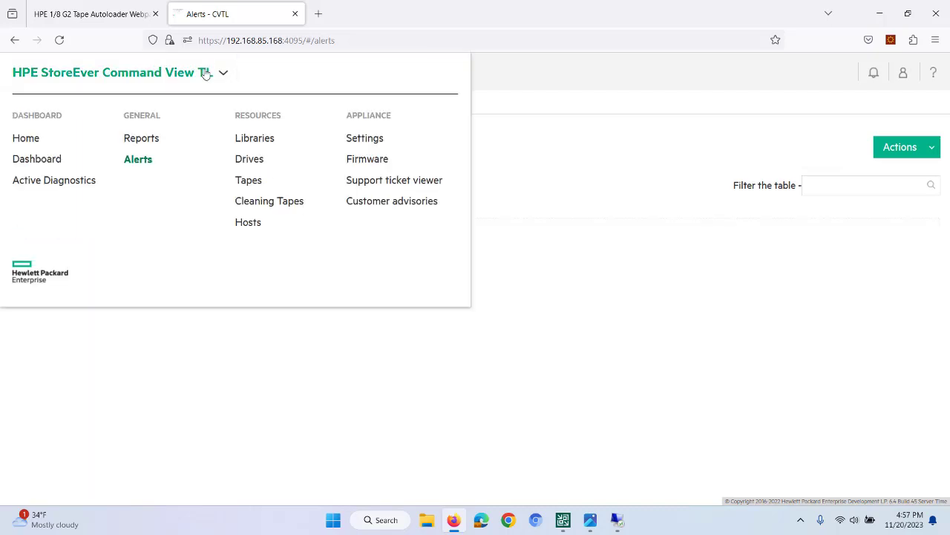
pyautogui.click(262, 139)
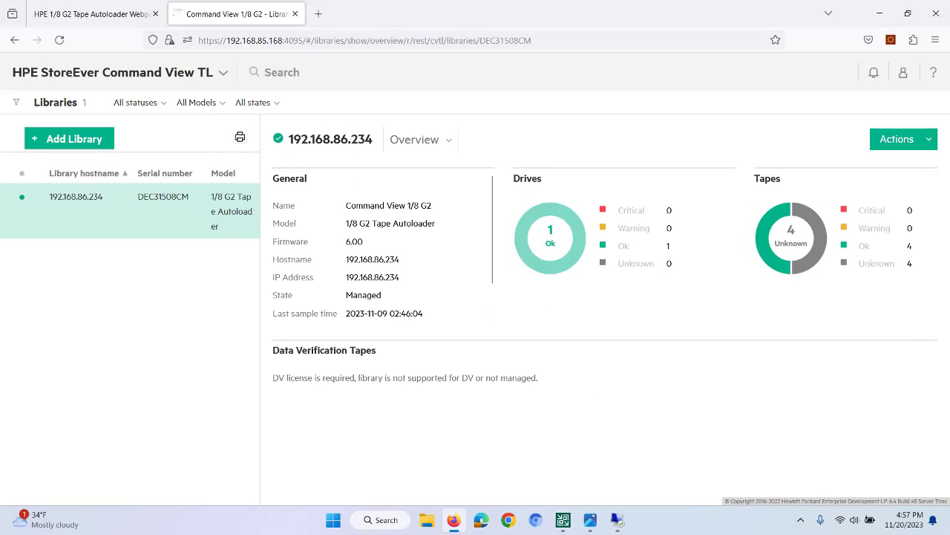
pyautogui.click(928, 148)
pyautogui.click(445, 141)
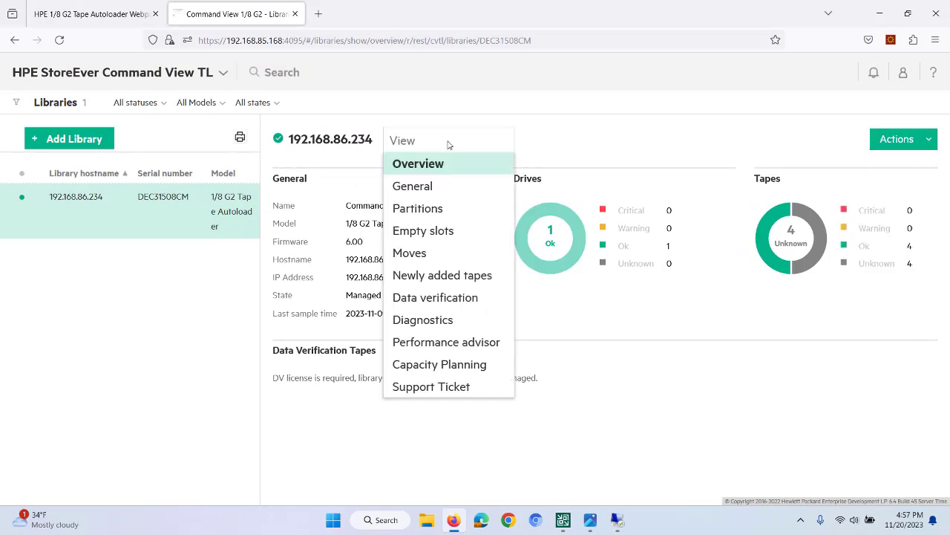
pyautogui.click(416, 187)
pyautogui.scroll(-2, 546, 271)
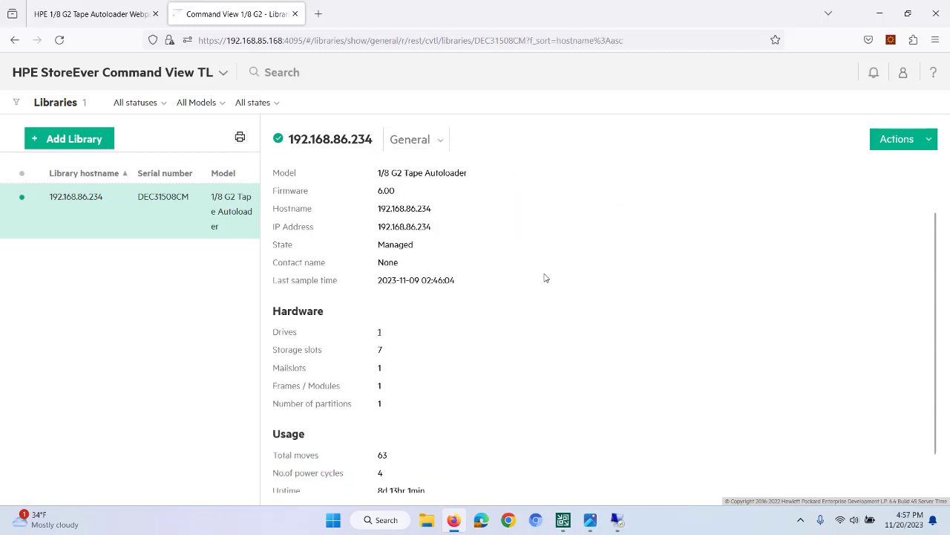
pyautogui.scroll(2, 543, 275)
# Examine the library's partitions view, covering data transferred, slot allocation and drive allocation.
pyautogui.click(443, 138)
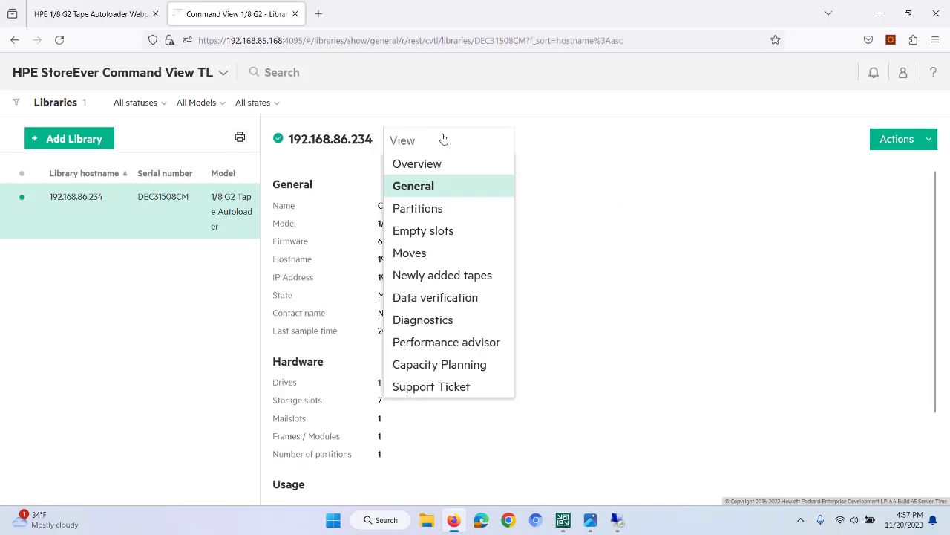
pyautogui.click(412, 208)
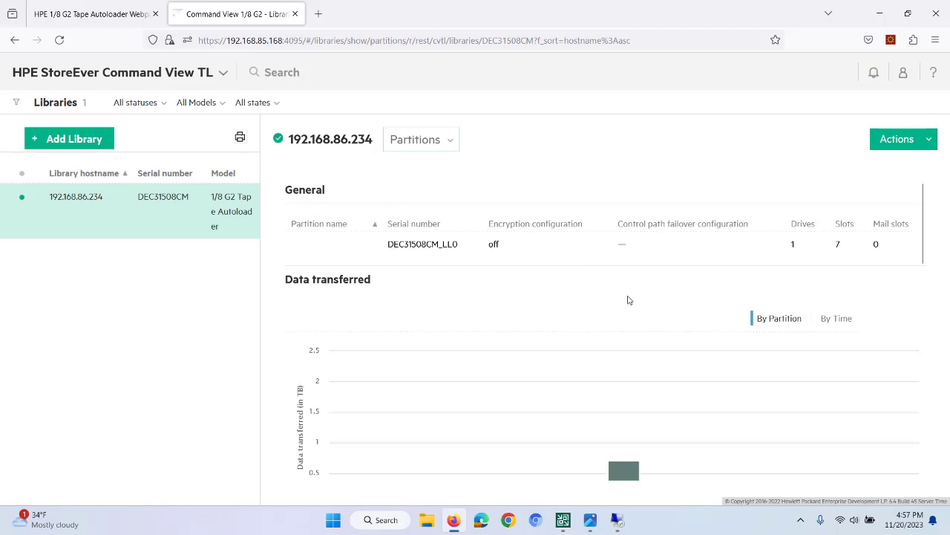
pyautogui.scroll(-4, 687, 311)
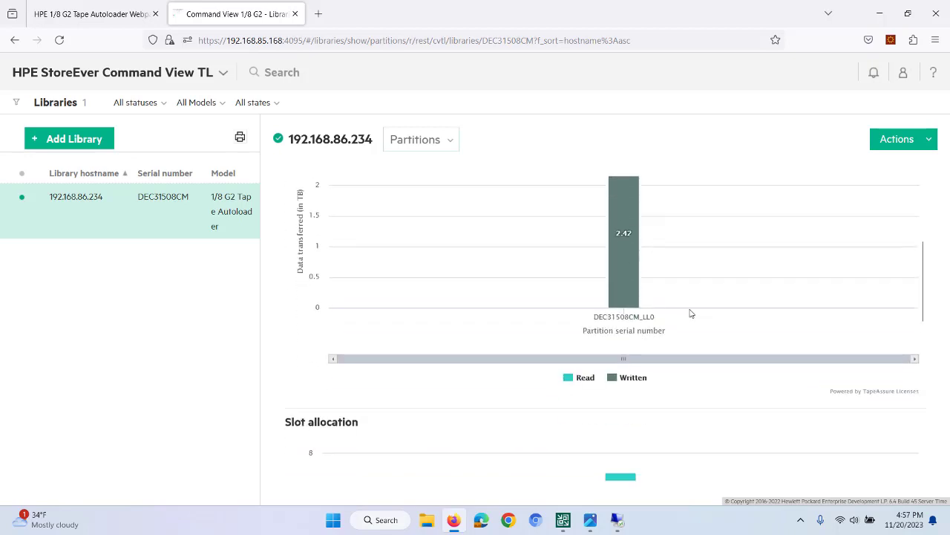
pyautogui.scroll(-2, 701, 313)
pyautogui.scroll(-1, 717, 312)
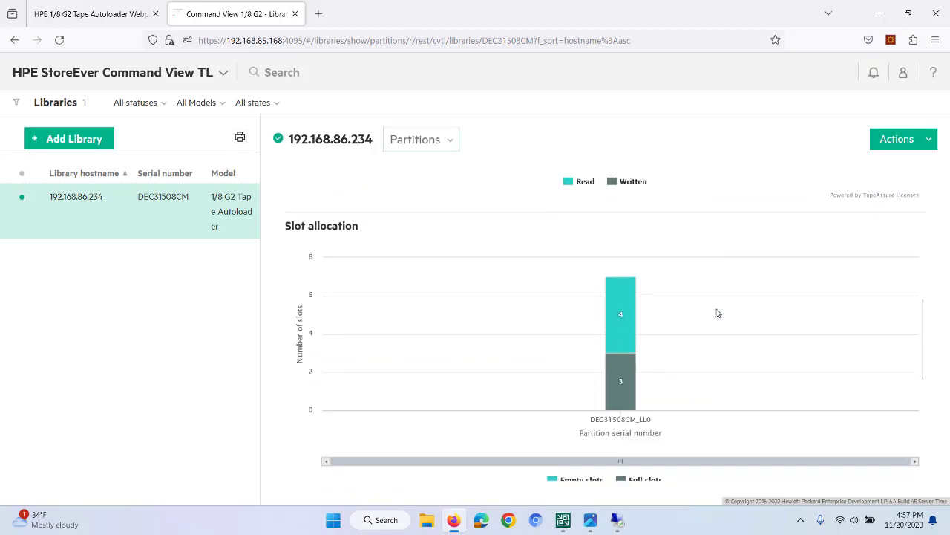
pyautogui.scroll(-4, 718, 313)
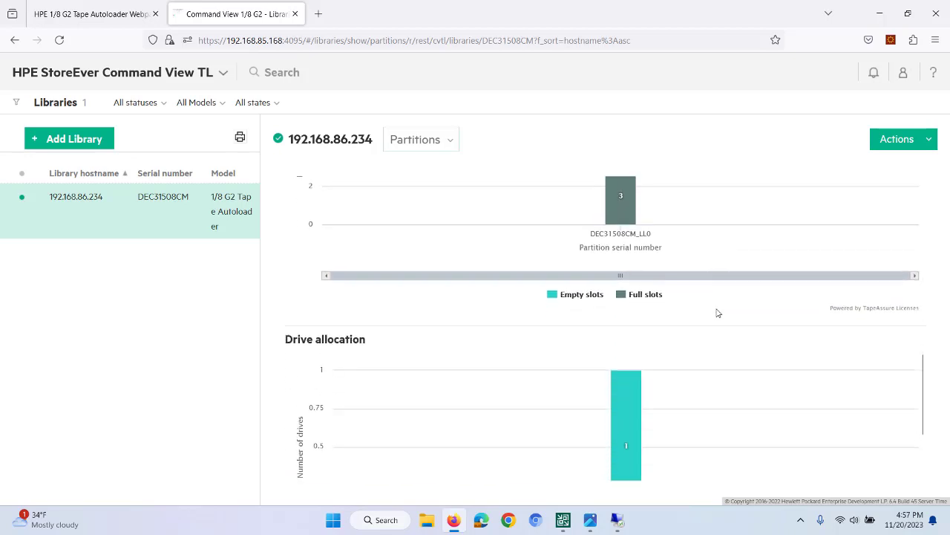
pyautogui.scroll(-1, 717, 313)
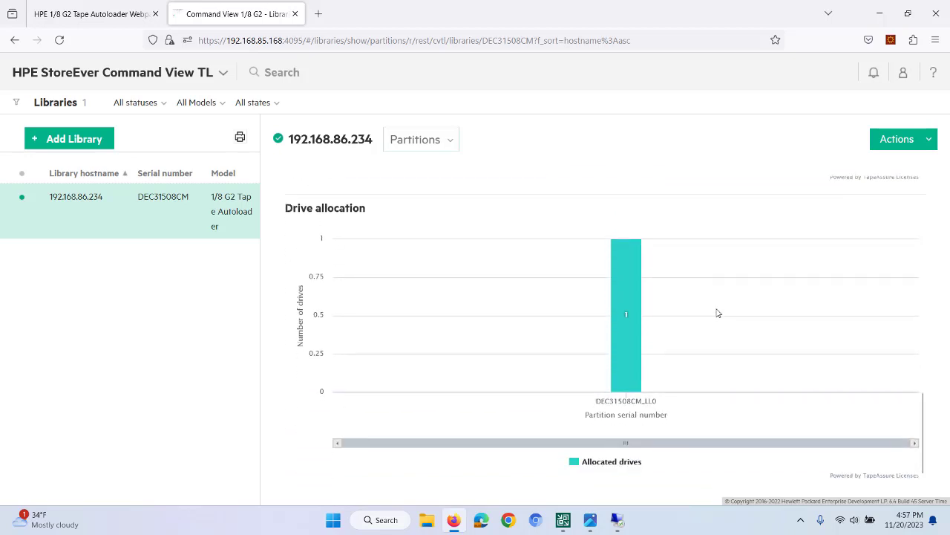
# Show the library's moves chart for the last 3 months and look over the other available library views.
pyautogui.click(446, 139)
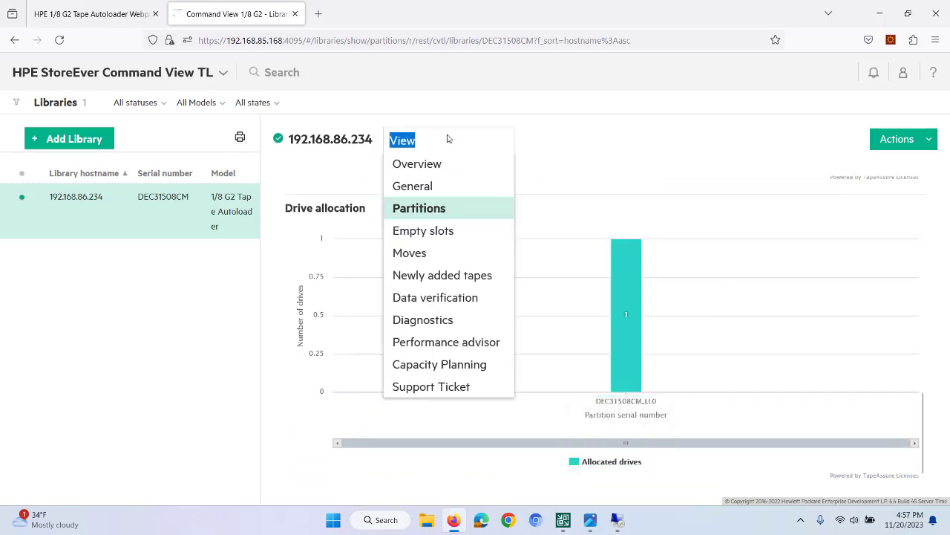
pyautogui.click(430, 252)
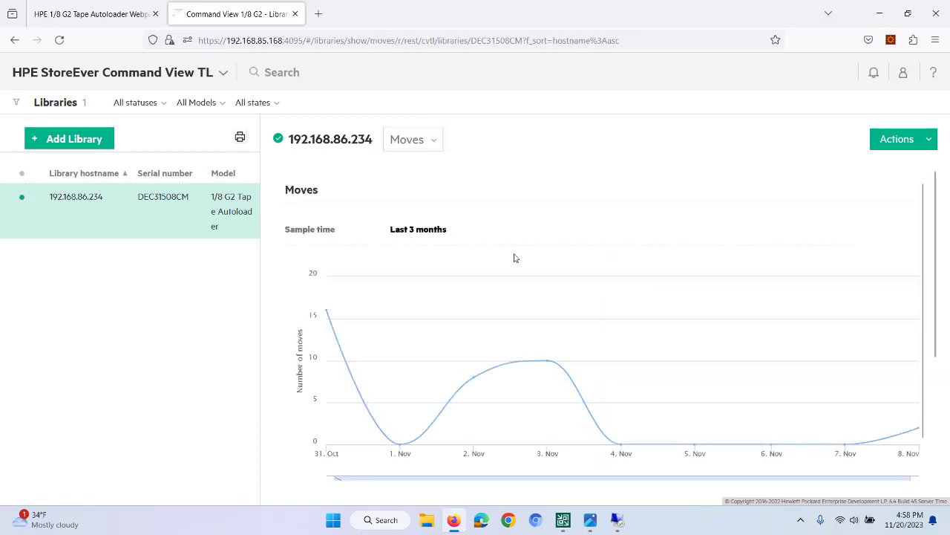
pyautogui.click(436, 141)
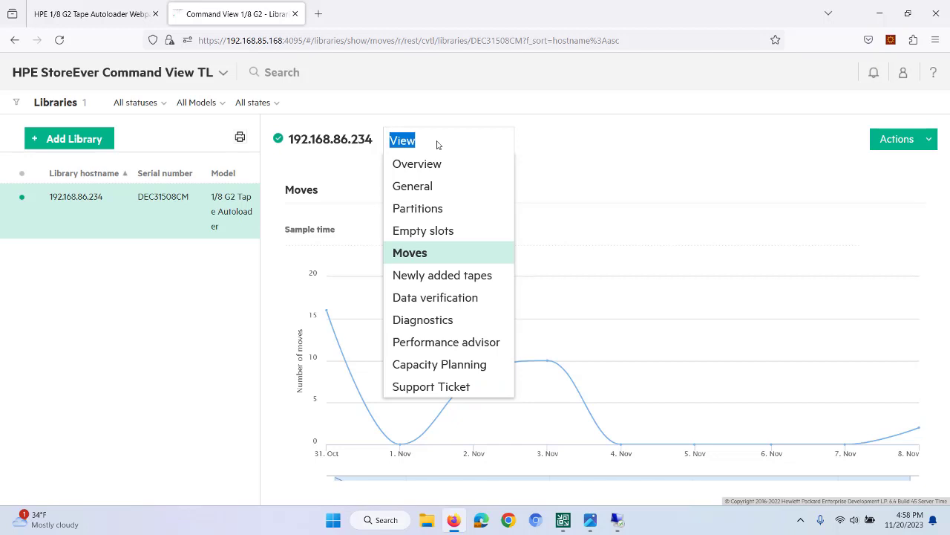
# Open the LTO-9 drive's overview and look over the actions available for it.
pyautogui.click(179, 72)
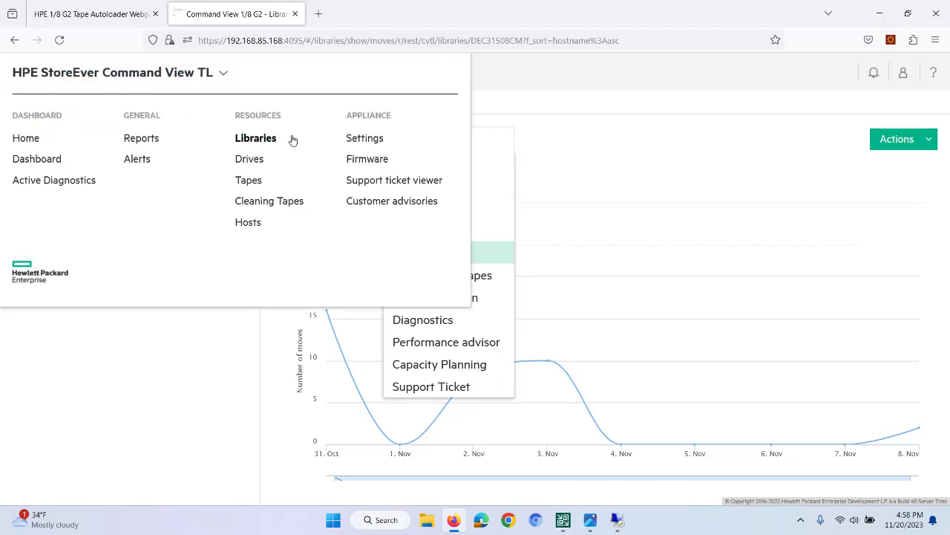
pyautogui.click(248, 158)
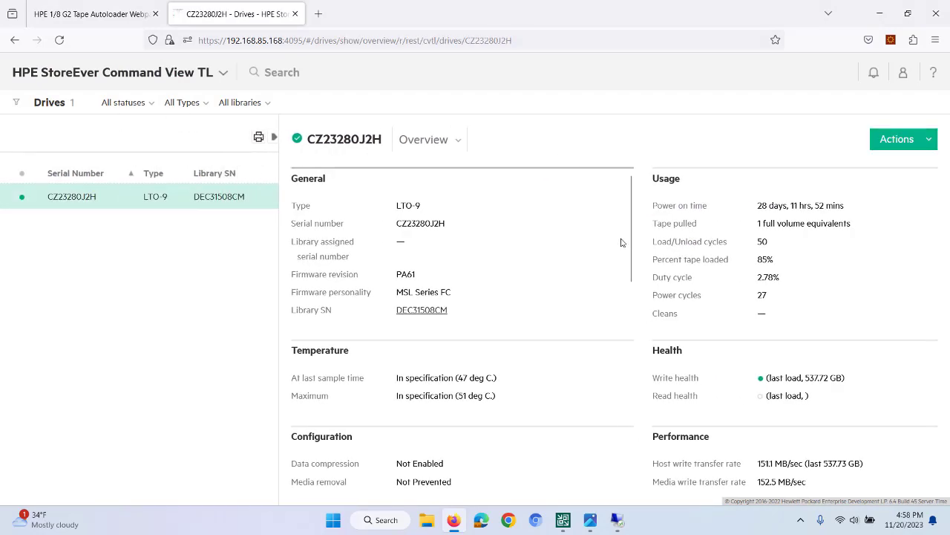
pyautogui.click(888, 149)
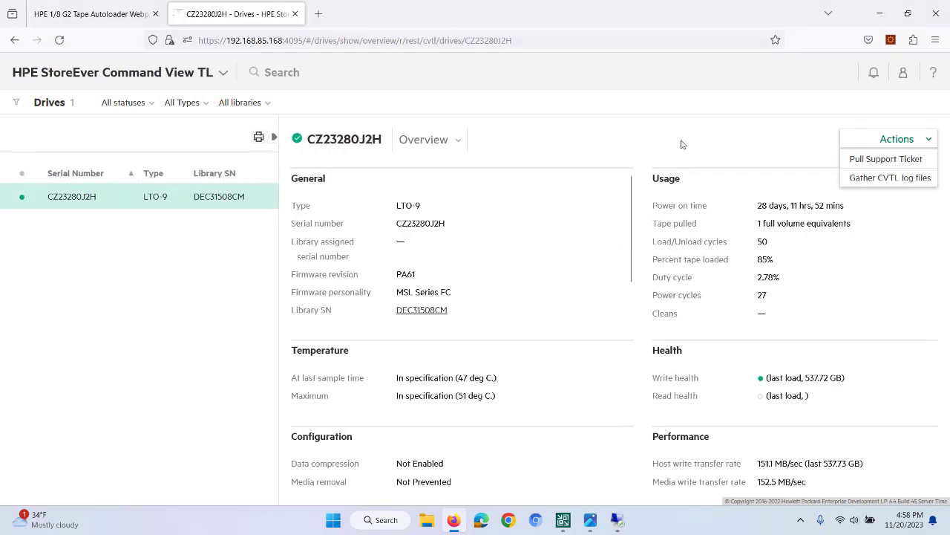
# Examine the LTO-9 drive's health view, including its write quality chart.
pyautogui.click(454, 141)
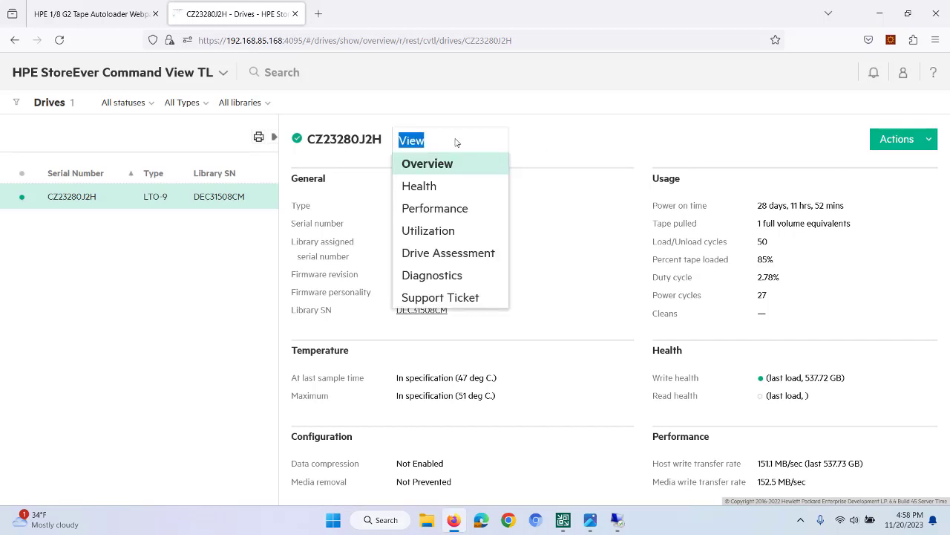
pyautogui.click(420, 185)
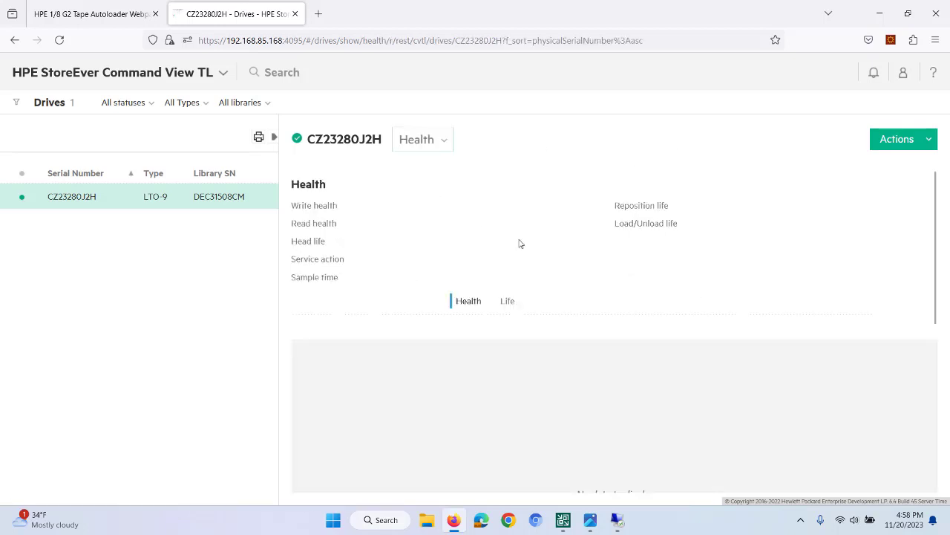
pyautogui.scroll(-3, 608, 290)
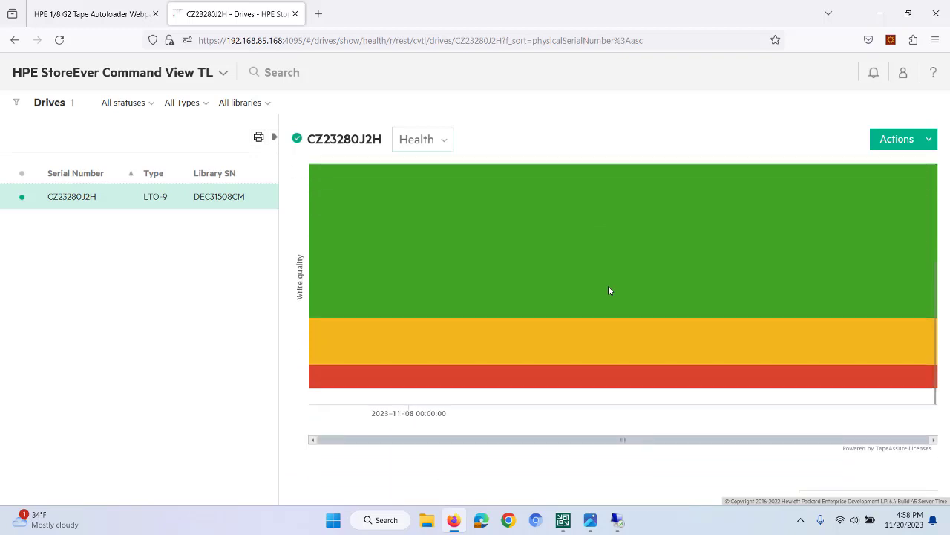
# Examine the drive's performance view, including transfer rates over the last 3 months.
pyautogui.click(416, 141)
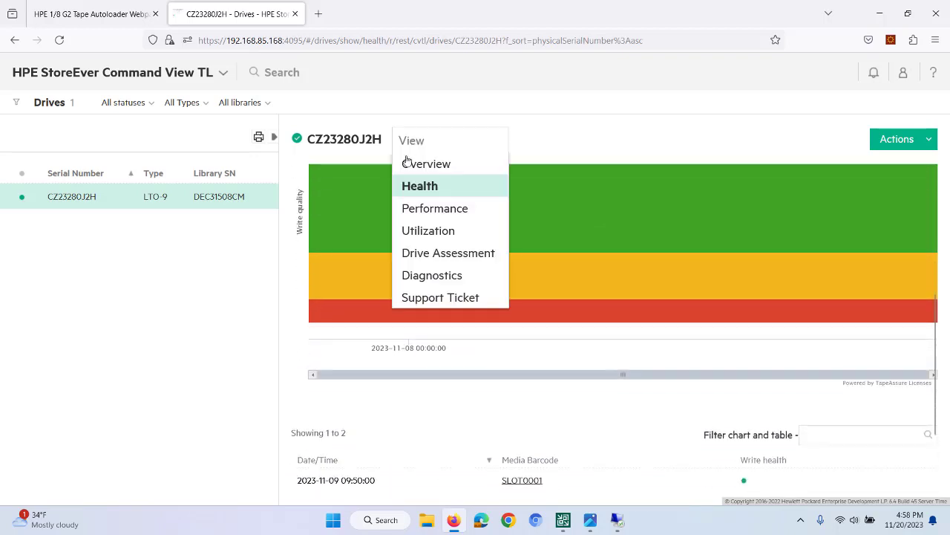
pyautogui.click(415, 209)
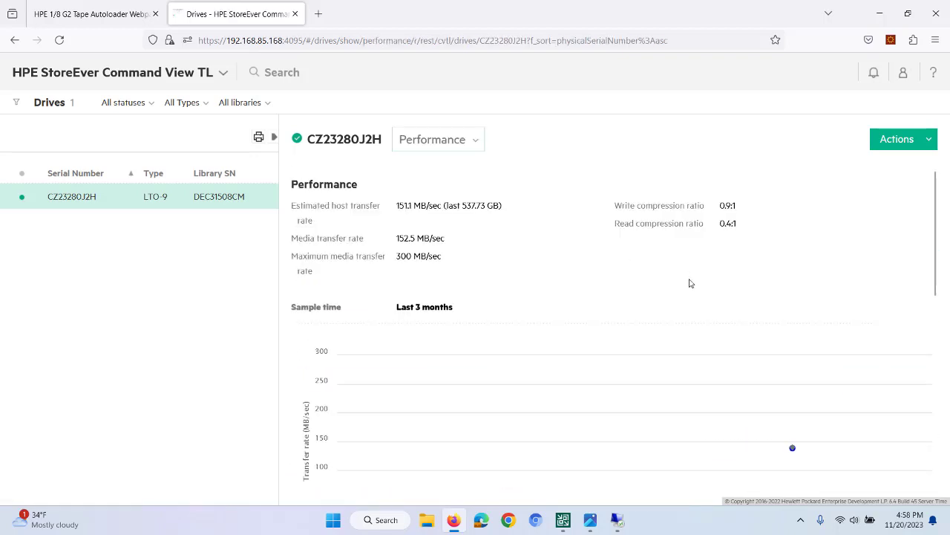
pyautogui.scroll(-2, 688, 282)
pyautogui.scroll(-2, 689, 283)
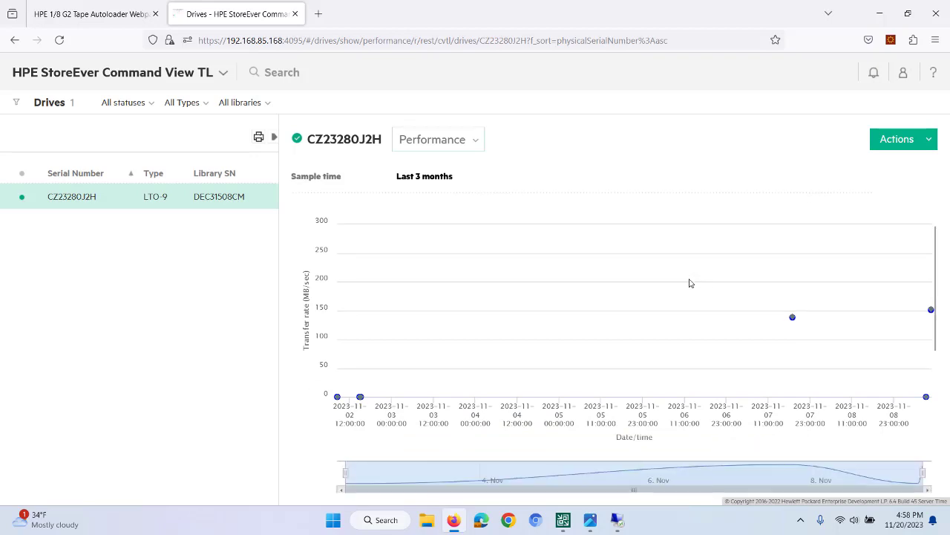
pyautogui.scroll(-2, 689, 283)
pyautogui.scroll(-2, 689, 283)
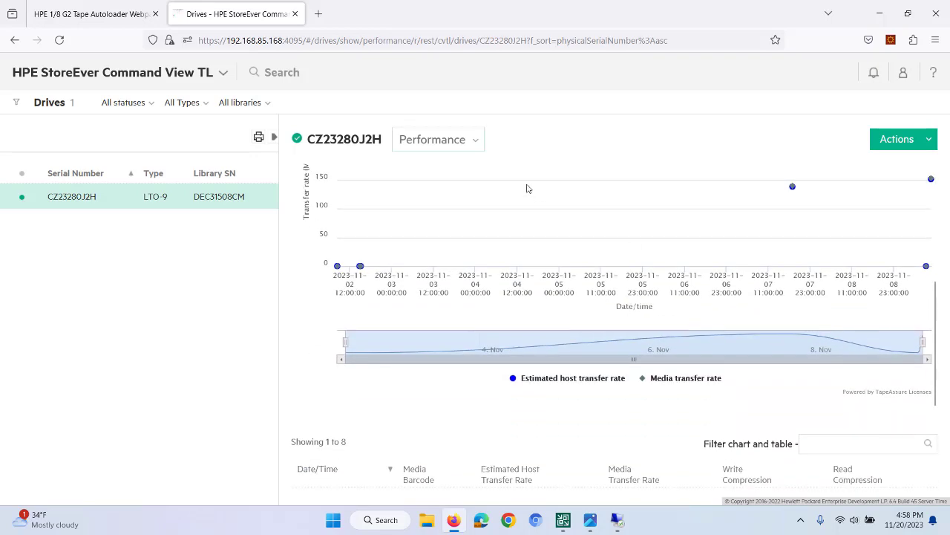
# Examine the drive's daily average utilization over the last 3 months.
pyautogui.click(478, 145)
pyautogui.click(448, 229)
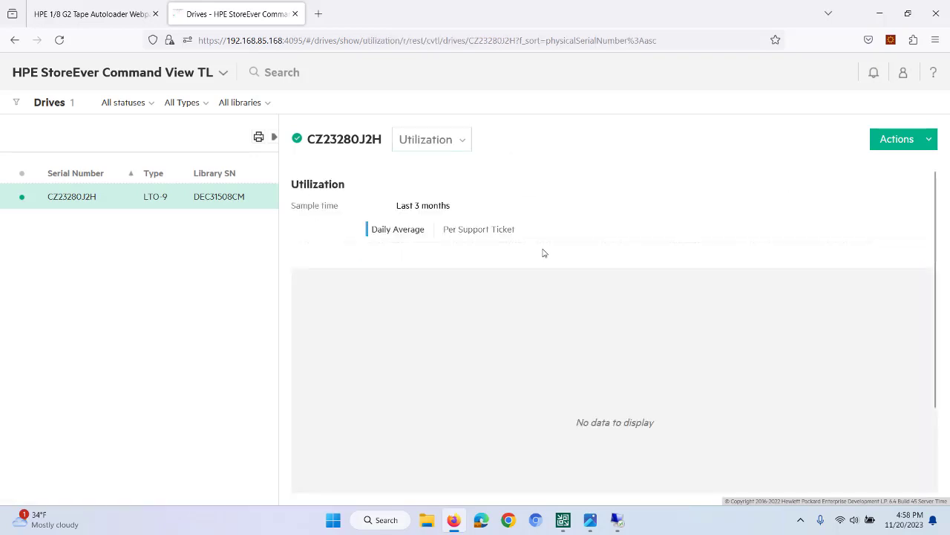
pyautogui.scroll(-3, 648, 289)
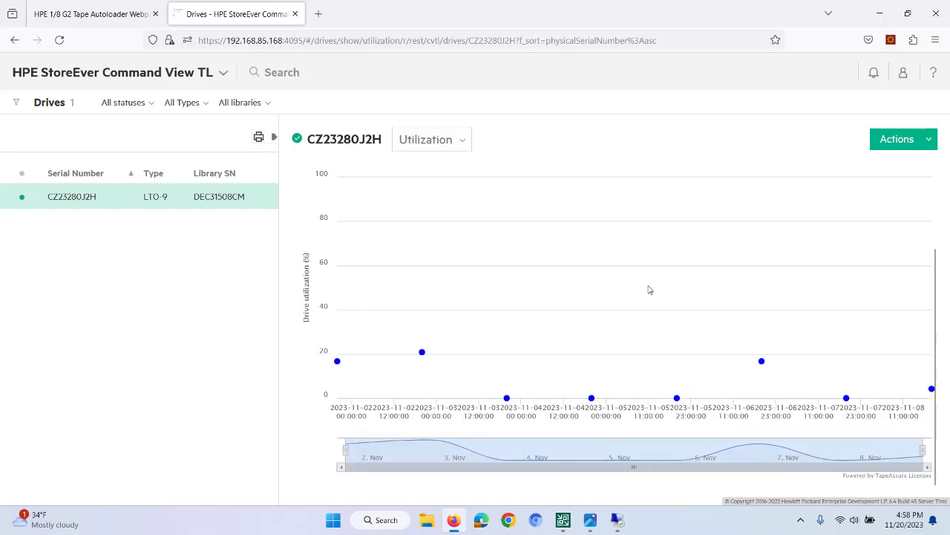
pyautogui.scroll(3, 648, 290)
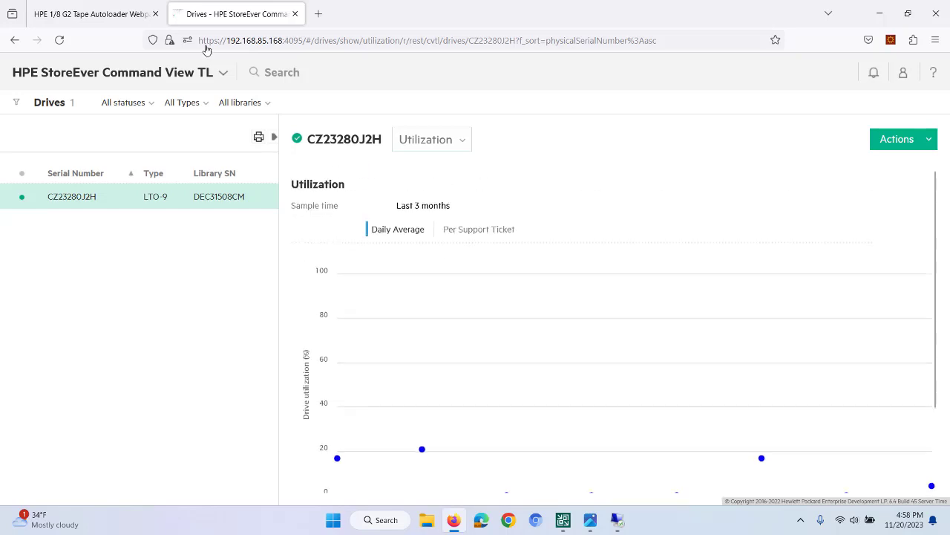
# Open the tapes list and examine SLOT0001's overview, including storage capacity, health, configuration, performance and usage, plus its available views.
pyautogui.click(170, 70)
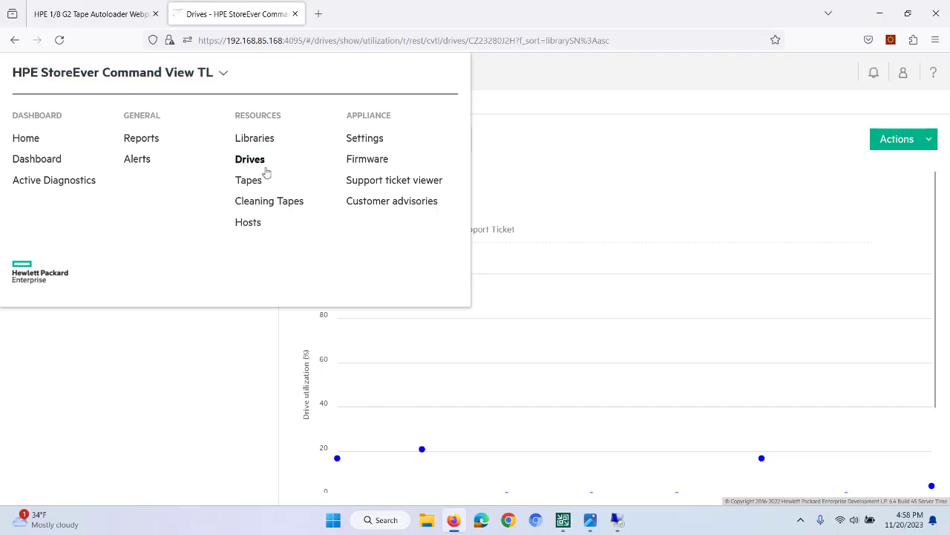
pyautogui.click(251, 182)
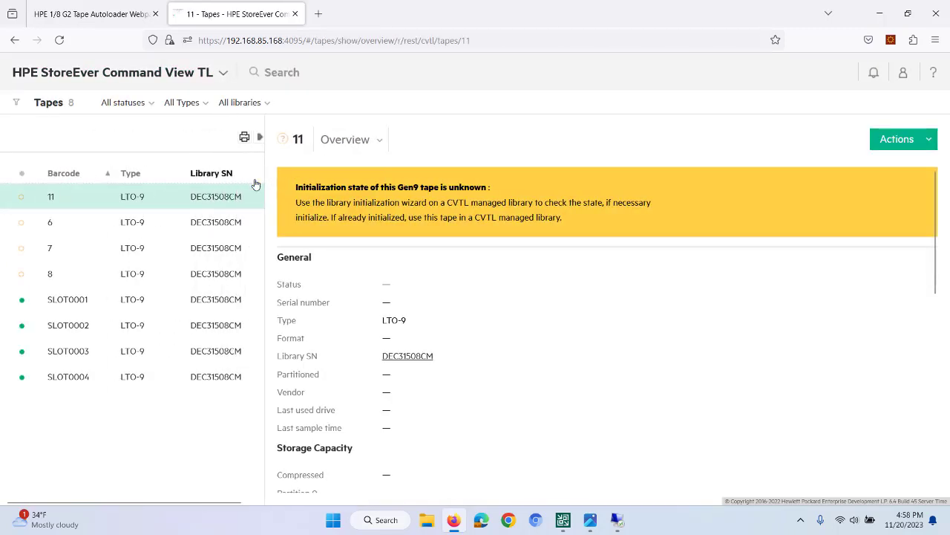
pyautogui.doubleClick(80, 299)
pyautogui.scroll(-3, 590, 324)
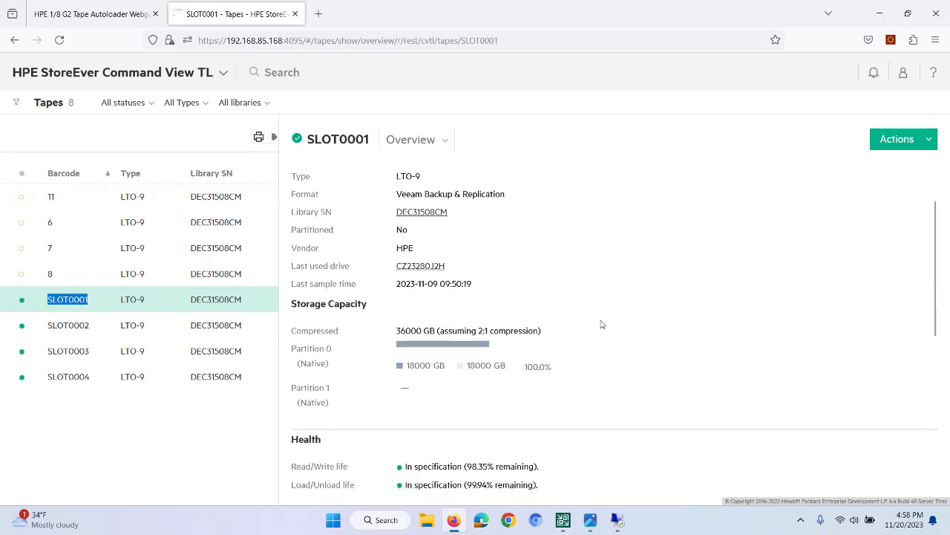
pyautogui.scroll(-6, 603, 325)
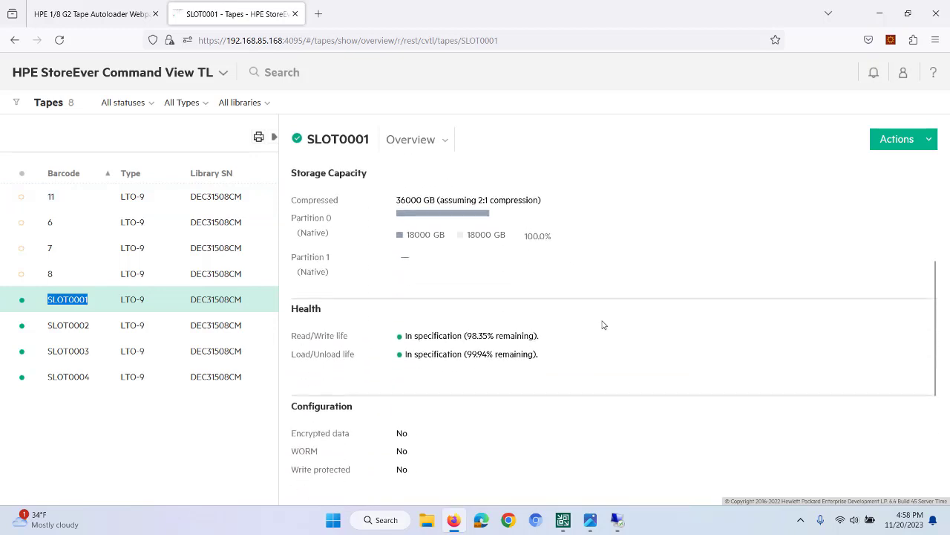
pyautogui.click(428, 141)
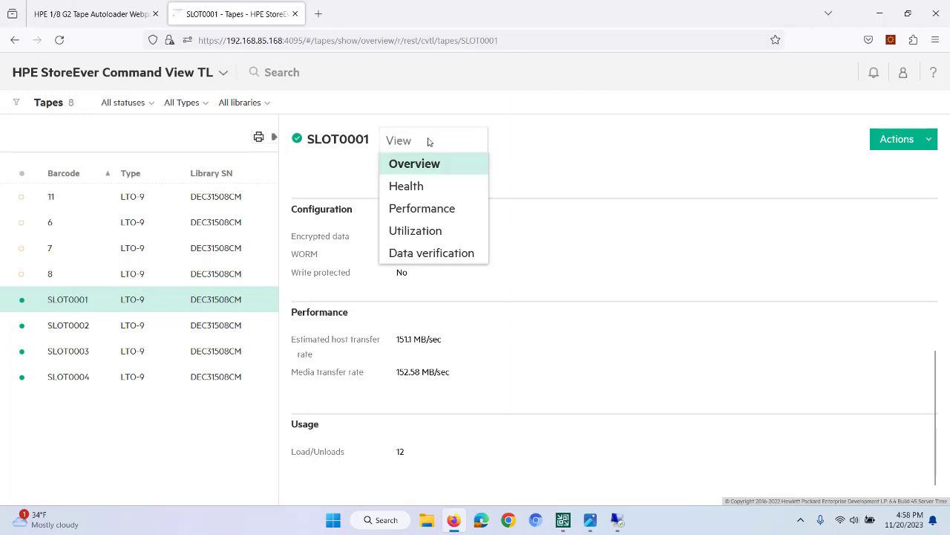
pyautogui.click(565, 139)
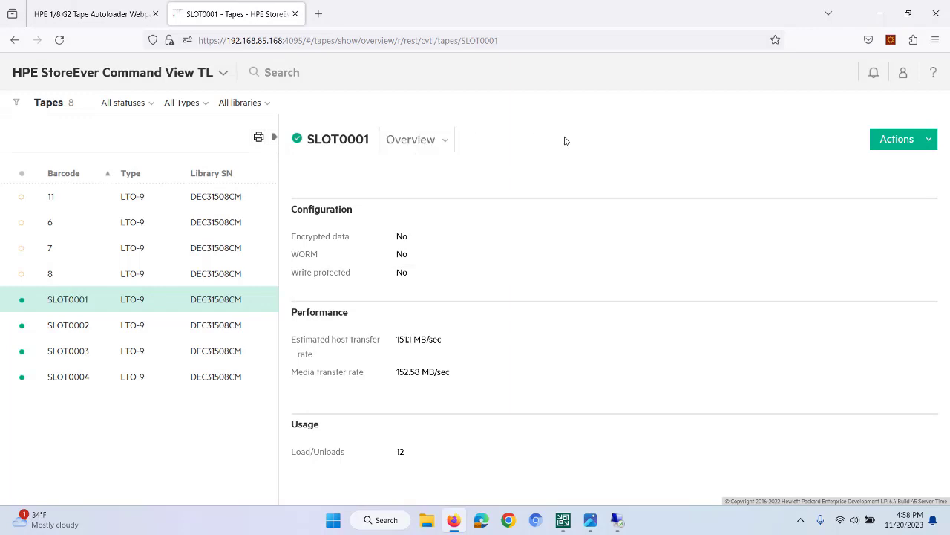
# Open the managed host's overview and performance view, and examine the result details of its Read Performance Test.
pyautogui.click(129, 80)
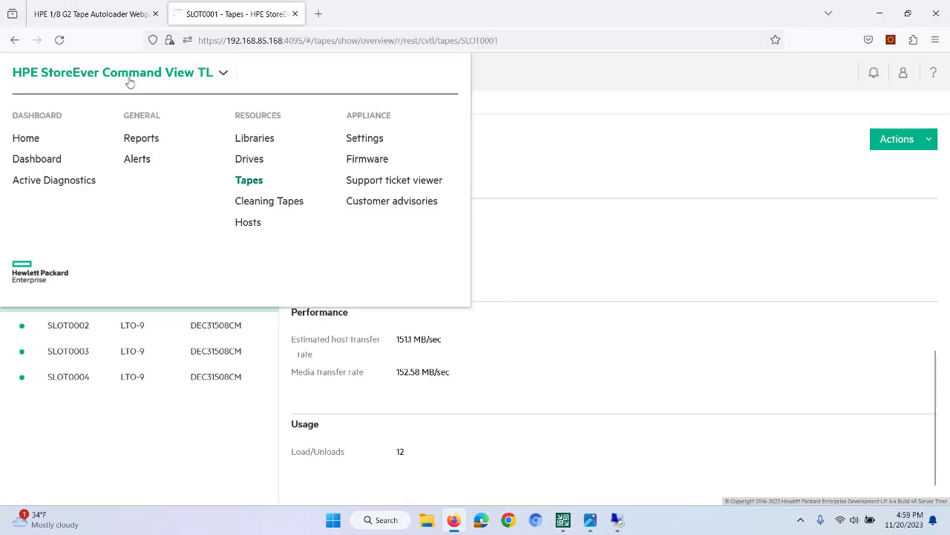
pyautogui.click(248, 224)
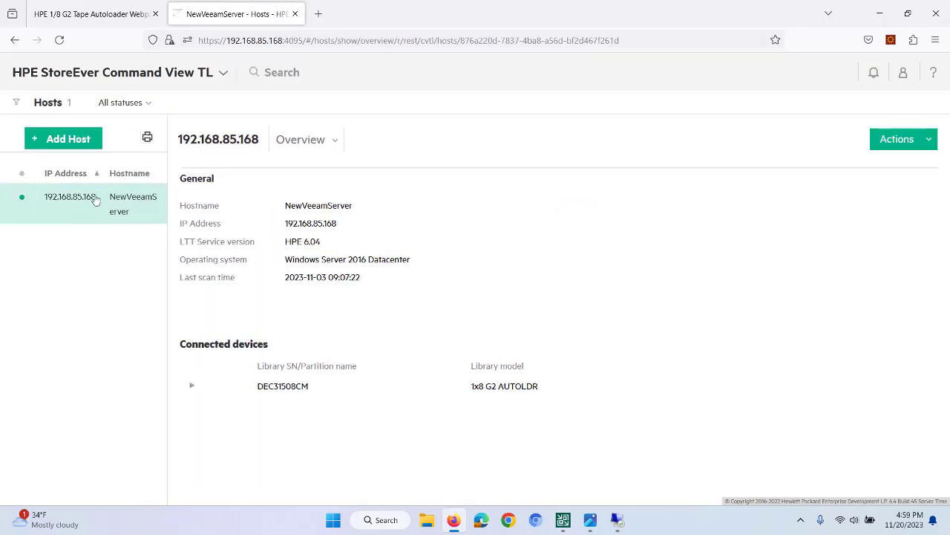
pyautogui.click(915, 149)
pyautogui.click(299, 140)
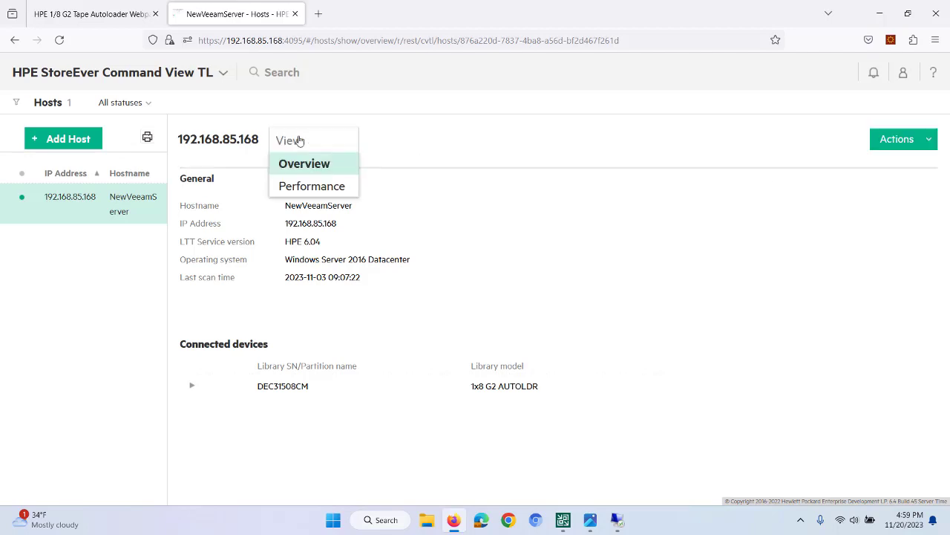
pyautogui.click(311, 185)
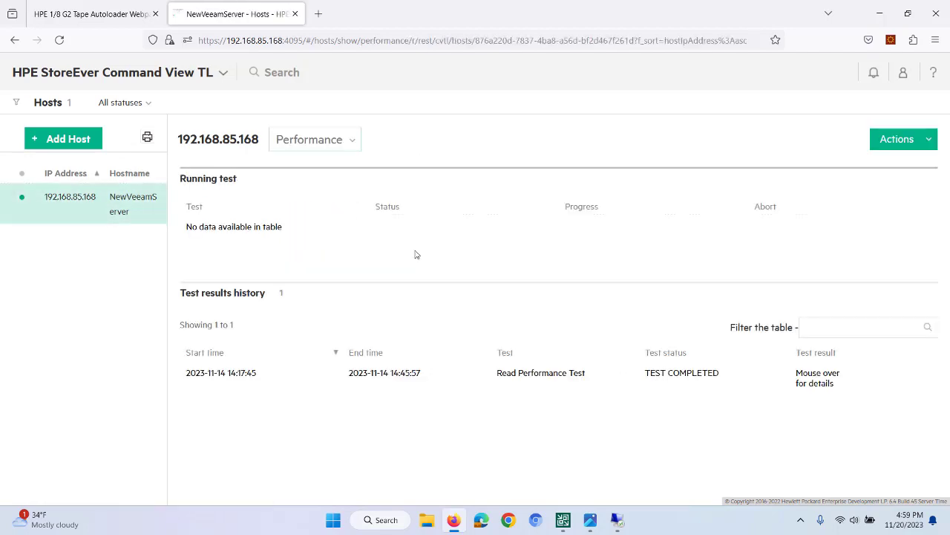
pyautogui.moveTo(816, 381)
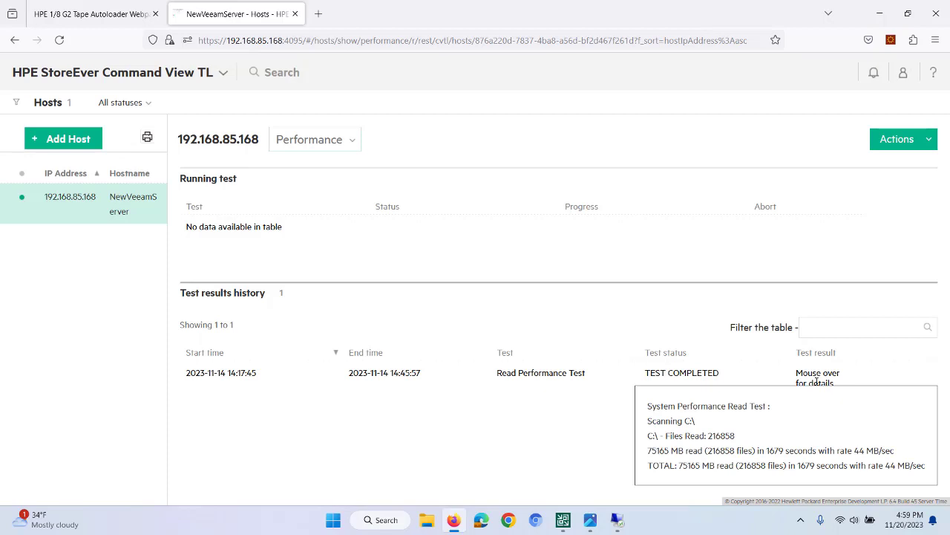
# Open the data verification policies in the appliance settings and view the 30 Days policy.
pyautogui.click(127, 67)
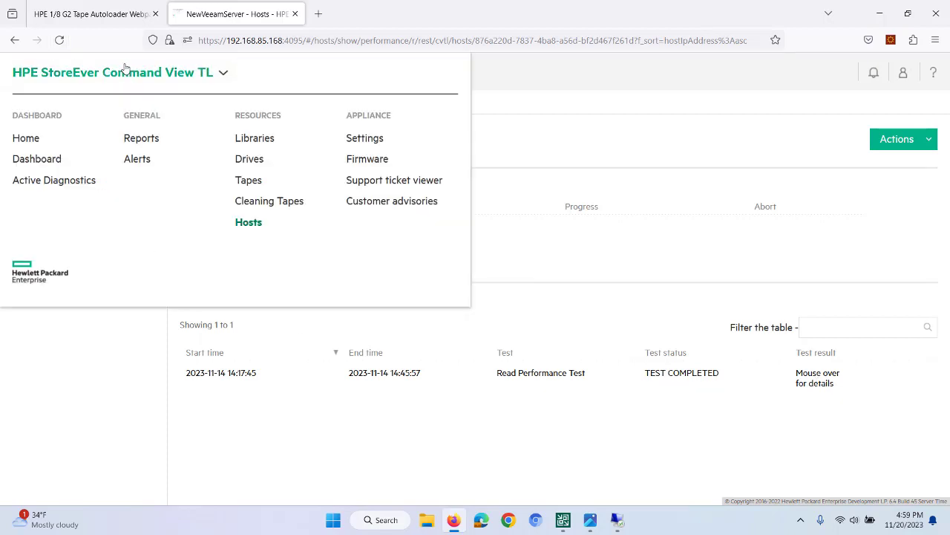
pyautogui.click(376, 140)
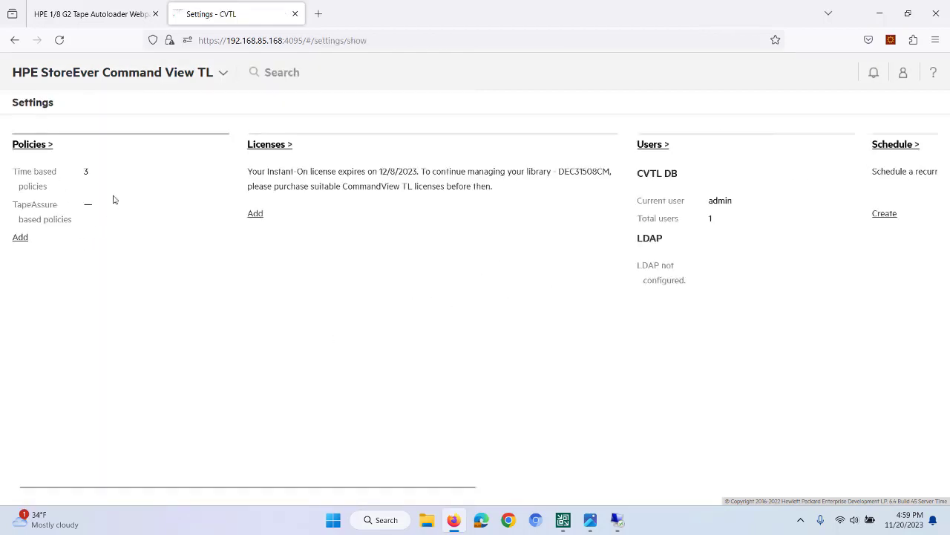
pyautogui.click(33, 149)
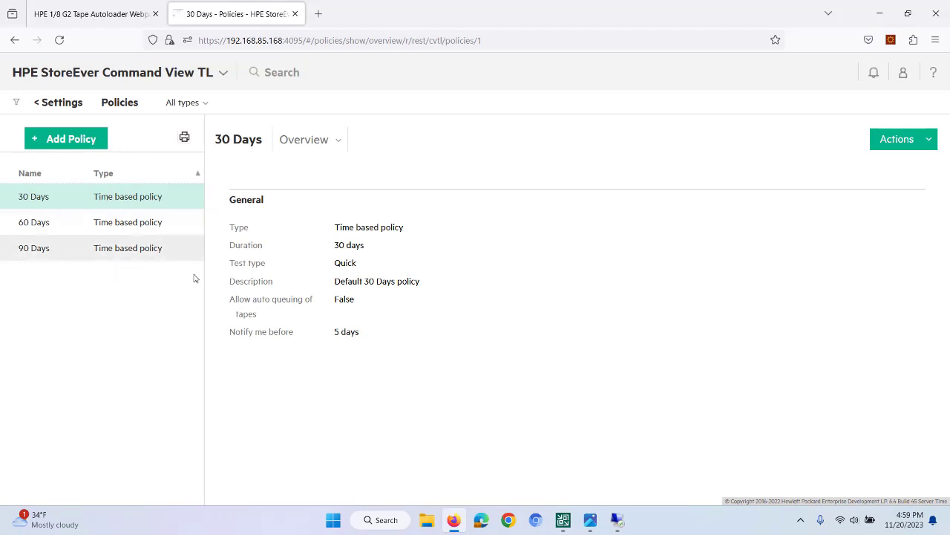
# Read the online help for the policies page and close the help page.
pyautogui.click(935, 75)
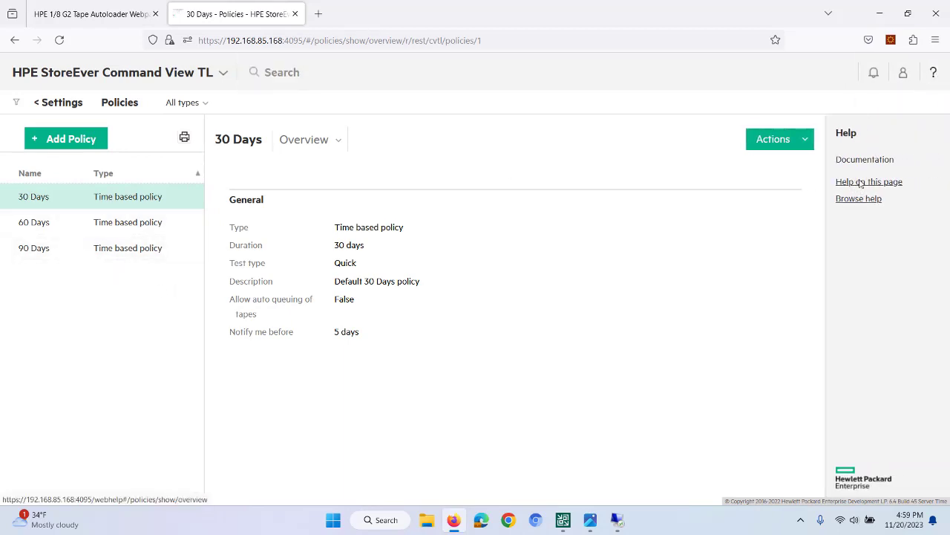
pyautogui.click(861, 183)
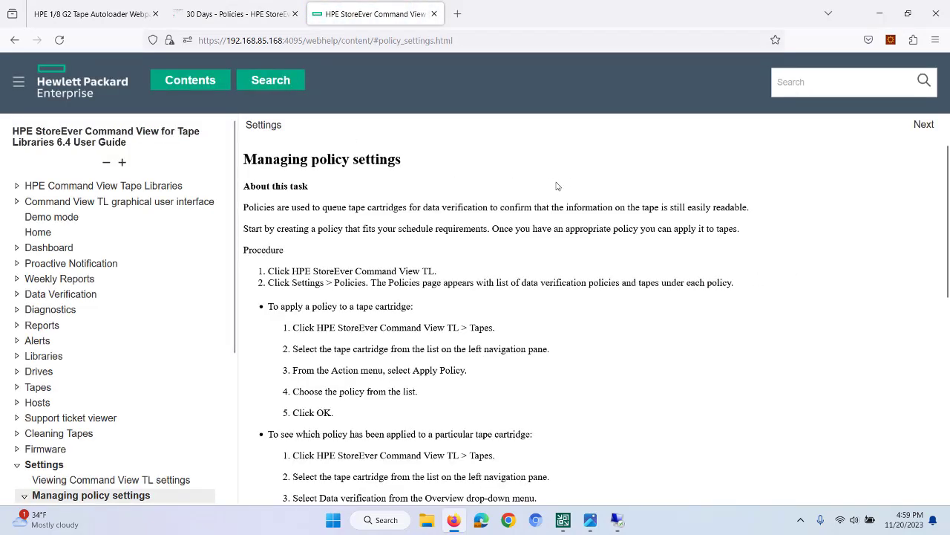
pyautogui.click(434, 14)
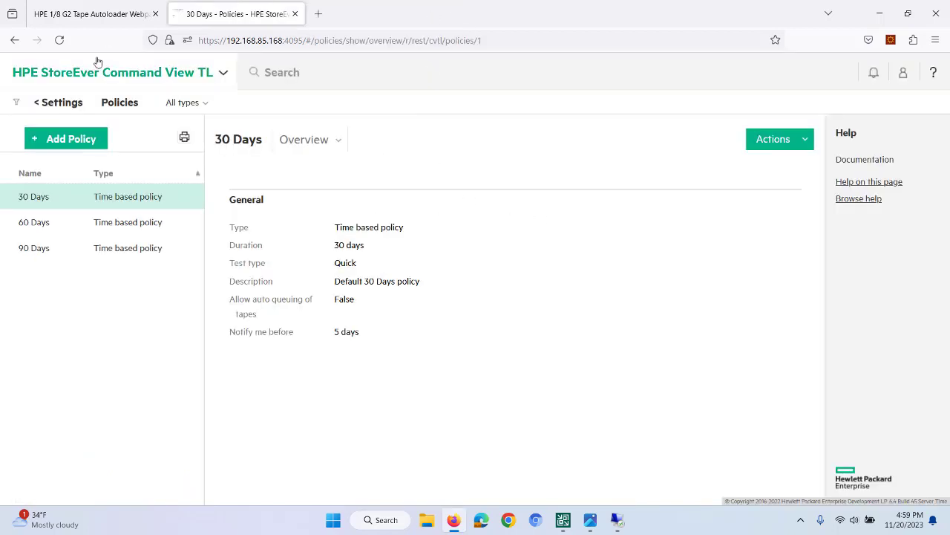
# Return to the settings overview and examine its license, user, schedule, configuration and notification sections, closing the help pane.
pyautogui.click(58, 102)
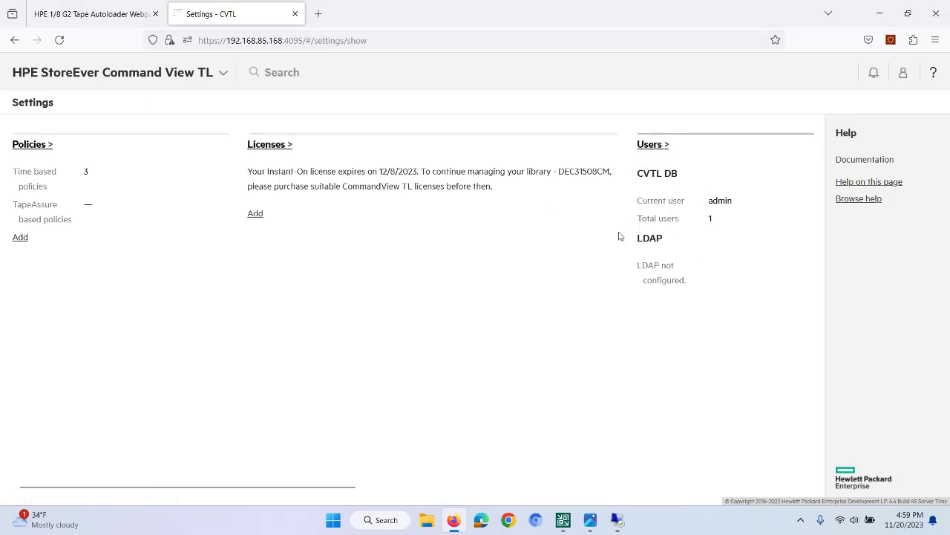
pyautogui.moveTo(334, 488); pyautogui.dragTo(698, 499)
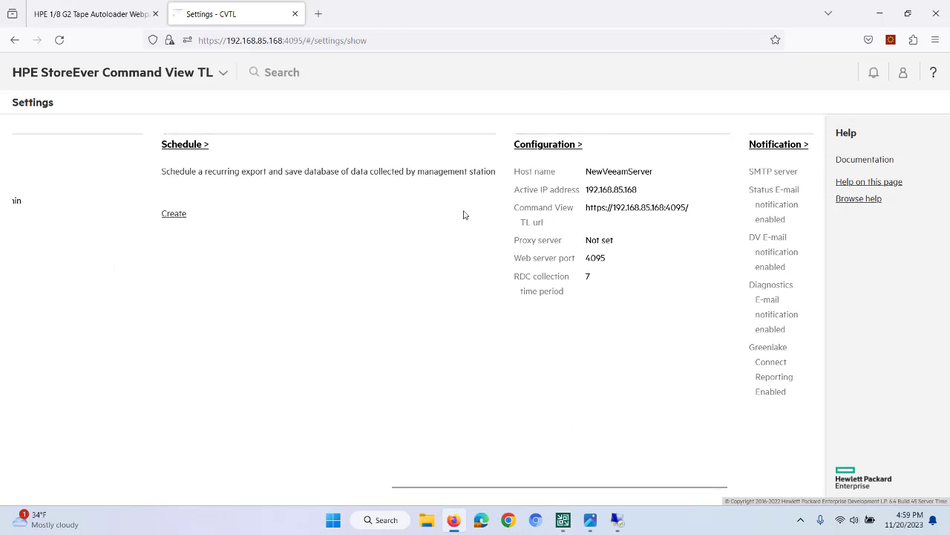
pyautogui.moveTo(647, 490); pyautogui.dragTo(731, 491)
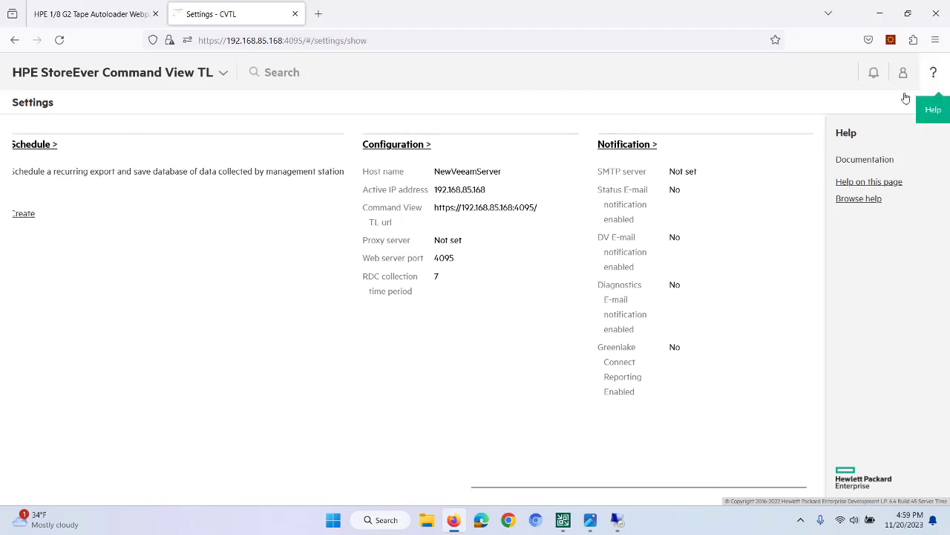
pyautogui.click(937, 74)
# Check the current and available firmware revisions of the library and its drive, and return to the home overview.
pyautogui.click(103, 82)
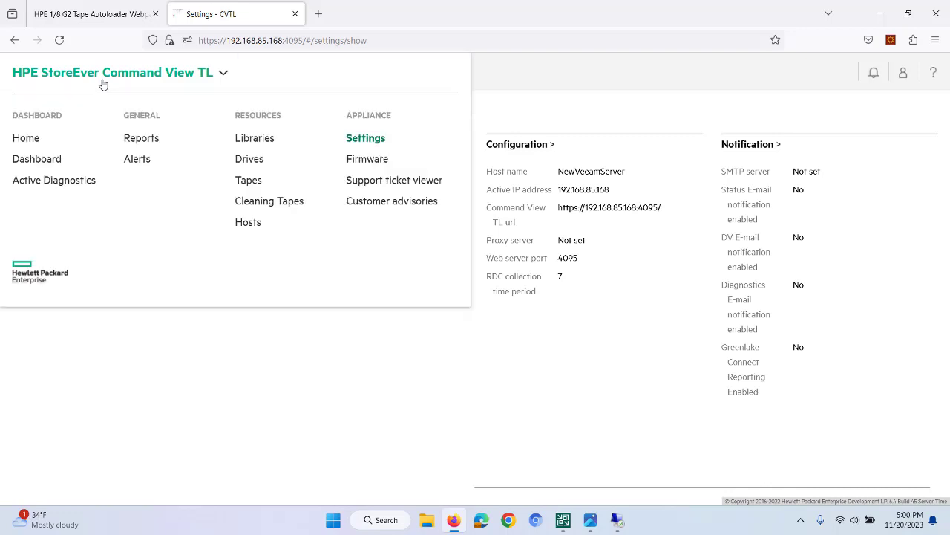
pyautogui.click(375, 160)
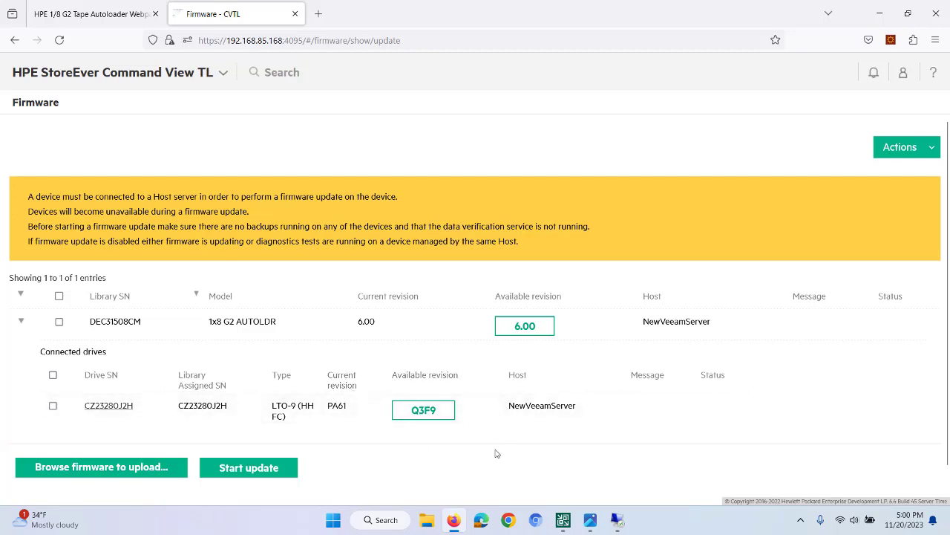
pyautogui.click(182, 76)
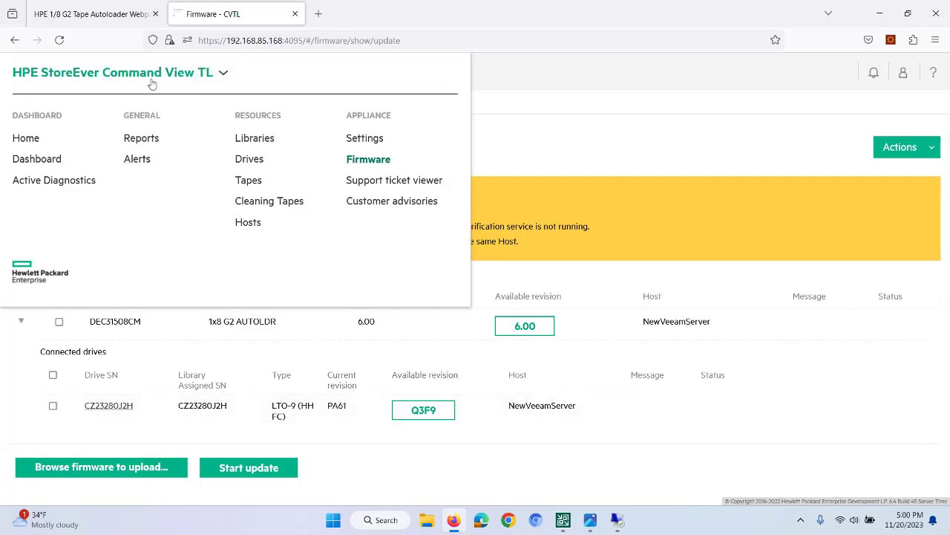
pyautogui.click(26, 139)
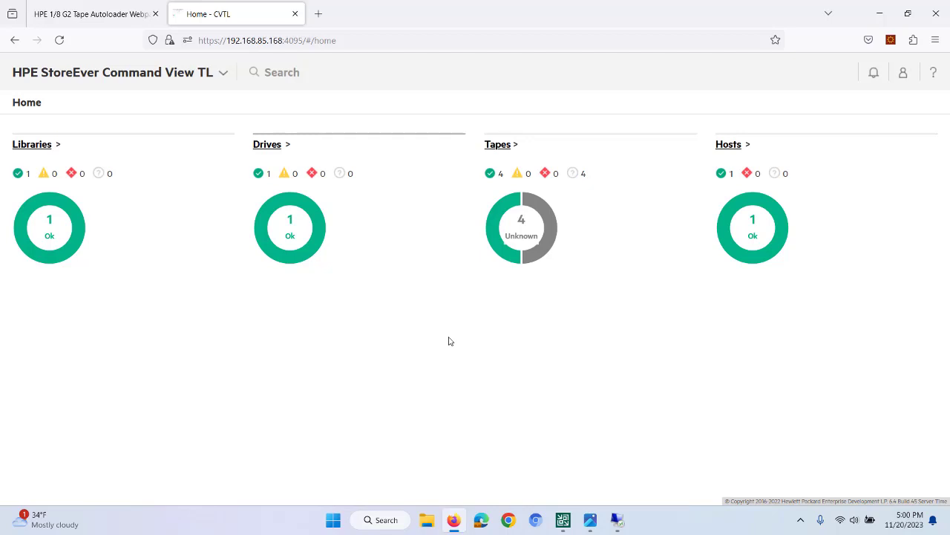
# Switch to Veeam Backup and Replication and open the wizard for adding a tape server.
pyautogui.click(563, 521)
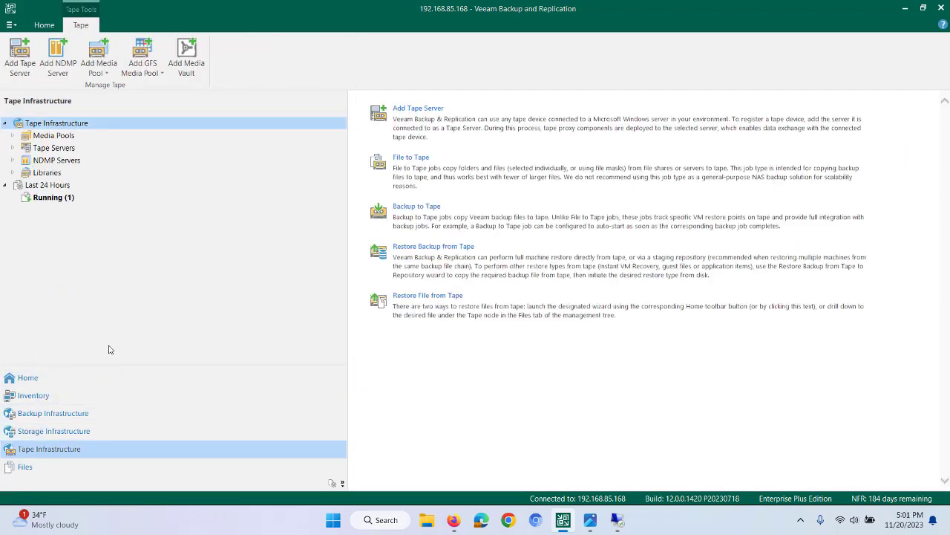
pyautogui.click(422, 117)
pyautogui.click(423, 110)
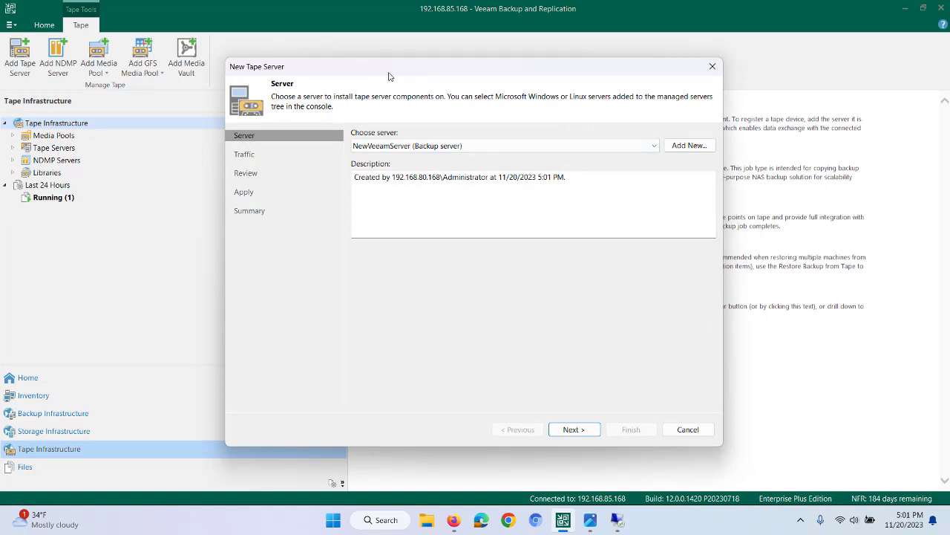
# In the remote desktop session, inspect the medium changer devices and tape drives in Device Manager, and close it.
pyautogui.click(617, 522)
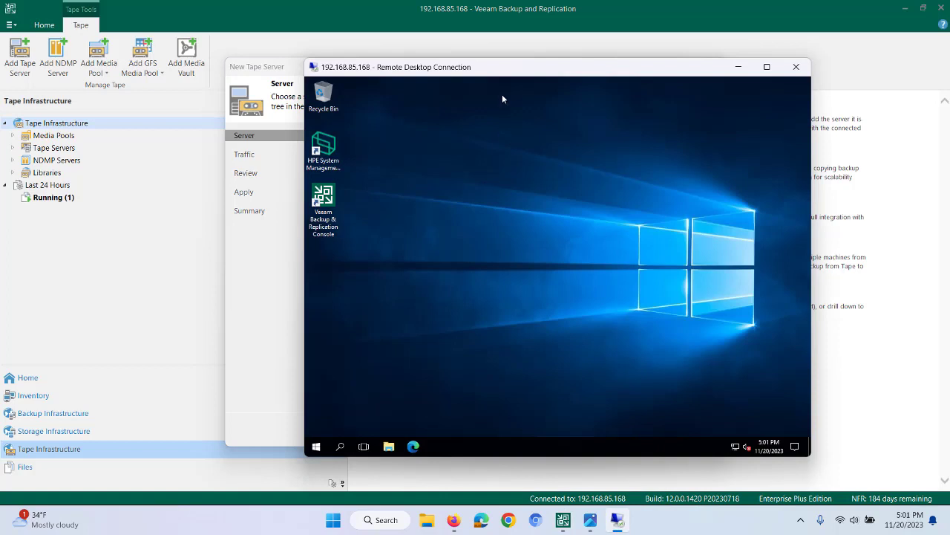
pyautogui.rightClick(318, 447)
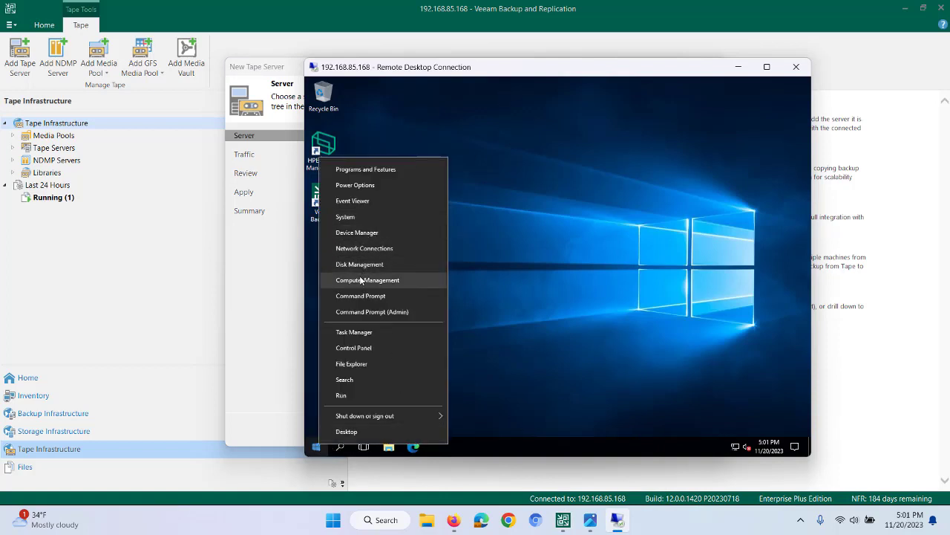
pyautogui.click(379, 237)
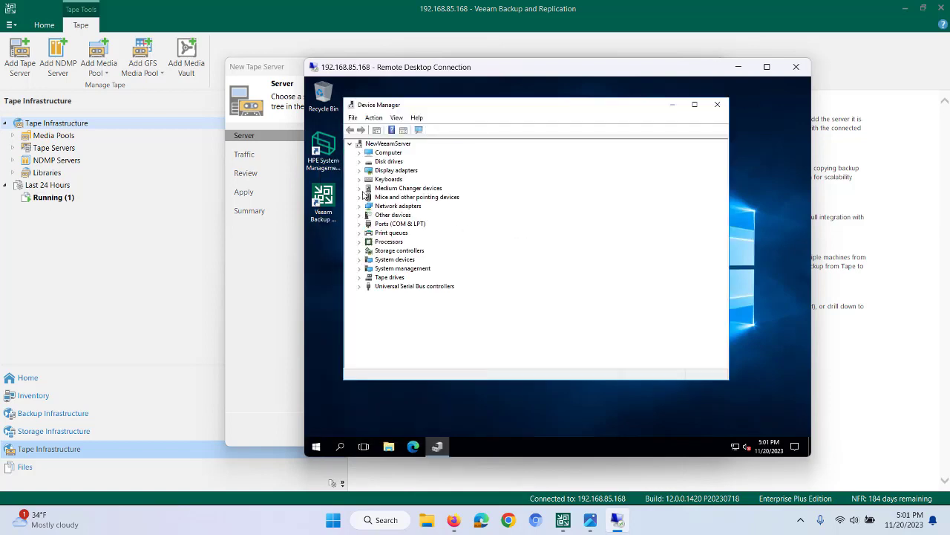
pyautogui.click(359, 188)
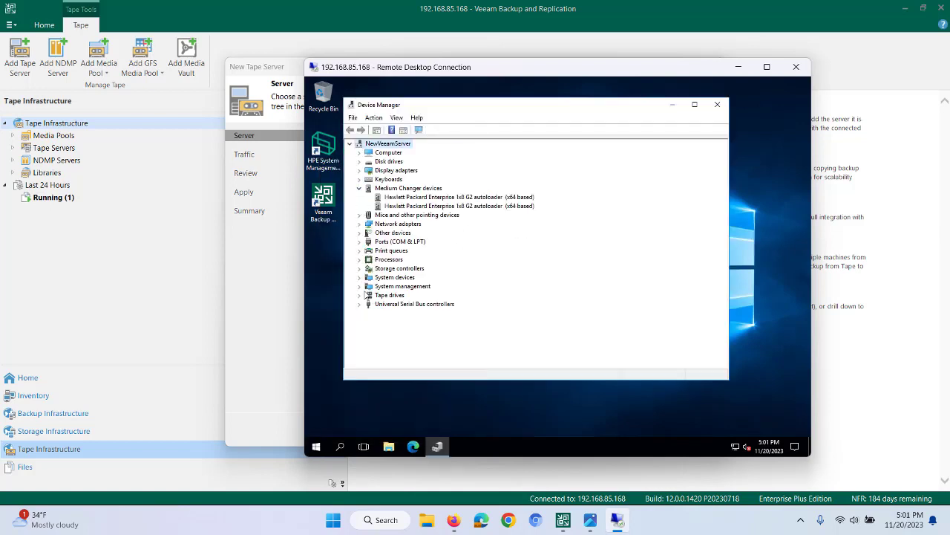
pyautogui.click(360, 296)
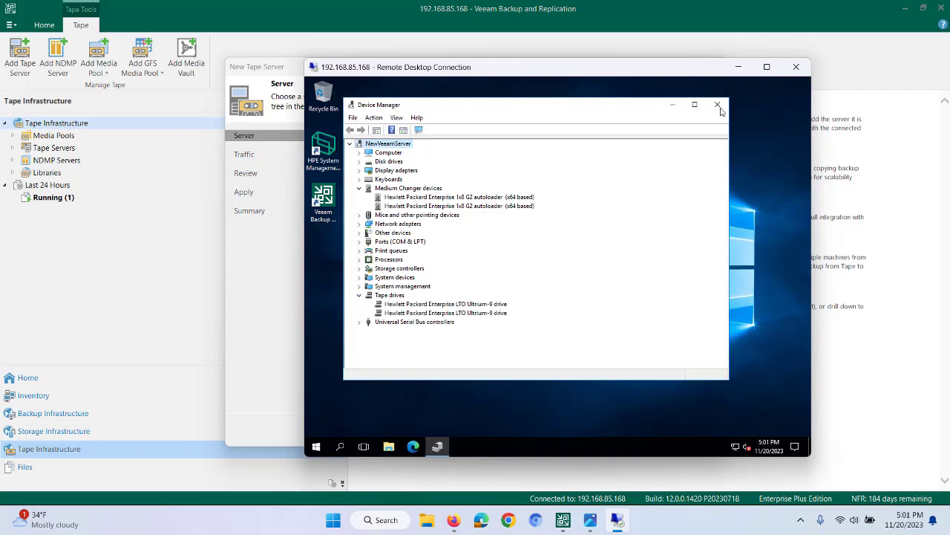
pyautogui.click(717, 104)
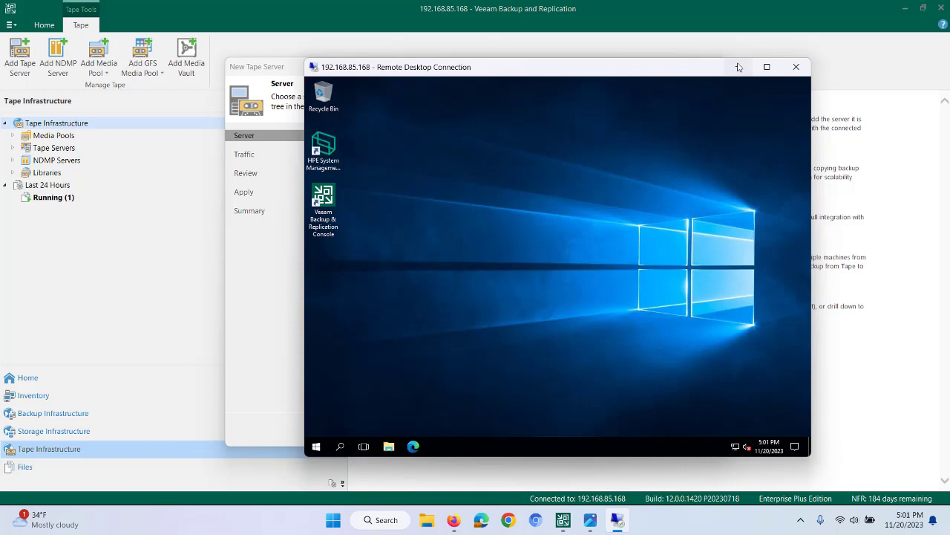
# Minimize the remote session and exit the New Tape Server wizard without applying changes.
pyautogui.click(738, 67)
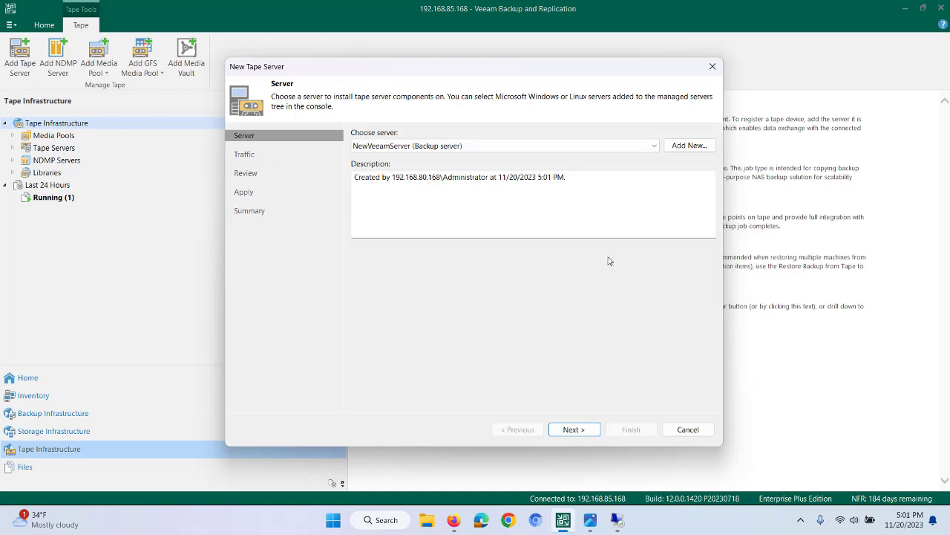
pyautogui.click(687, 430)
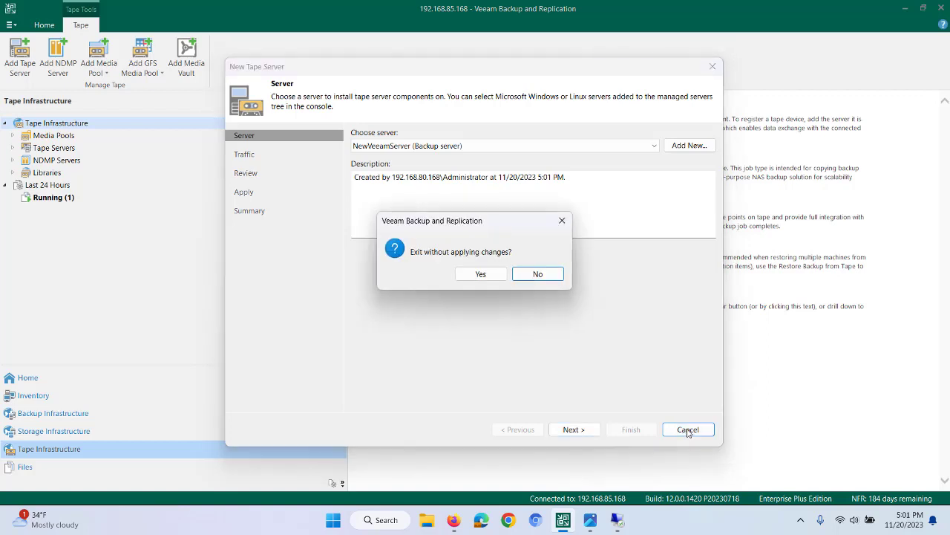
pyautogui.click(484, 272)
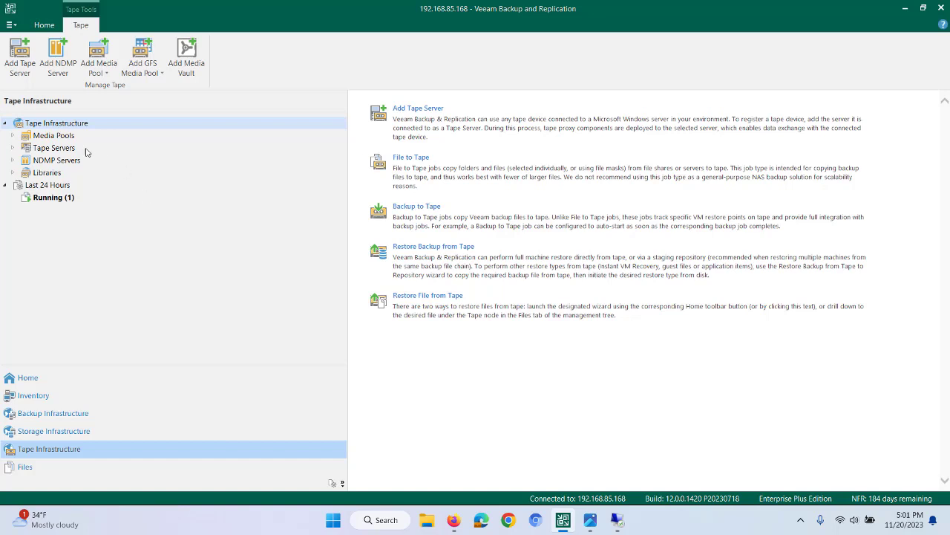
# Open the properties of the NewVeeamServer tape server and advance to its network traffic rules.
pyautogui.click(37, 148)
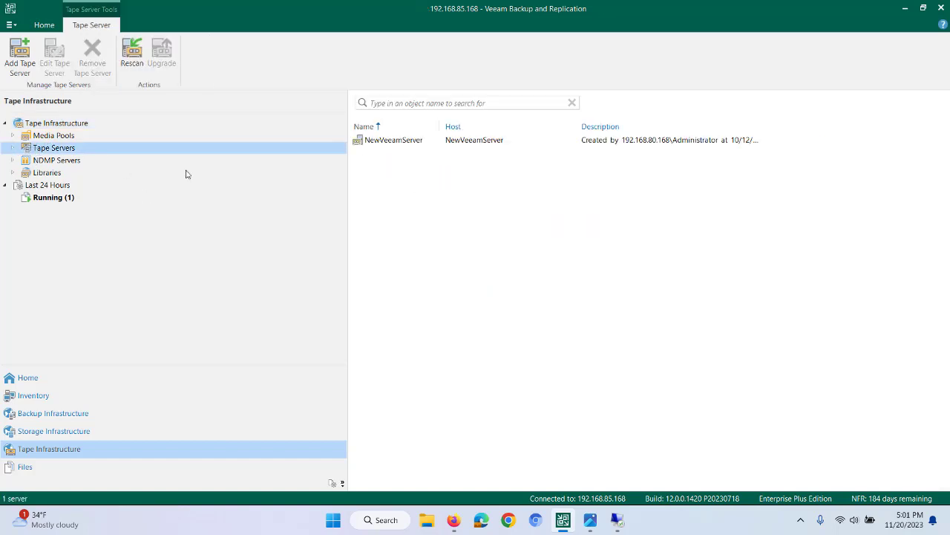
pyautogui.click(404, 141)
pyautogui.rightClick(397, 141)
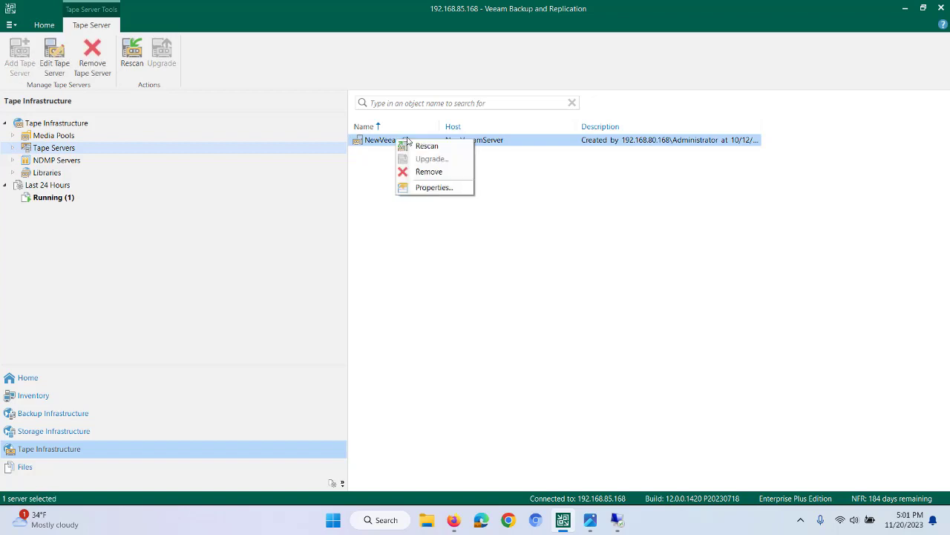
pyautogui.click(442, 189)
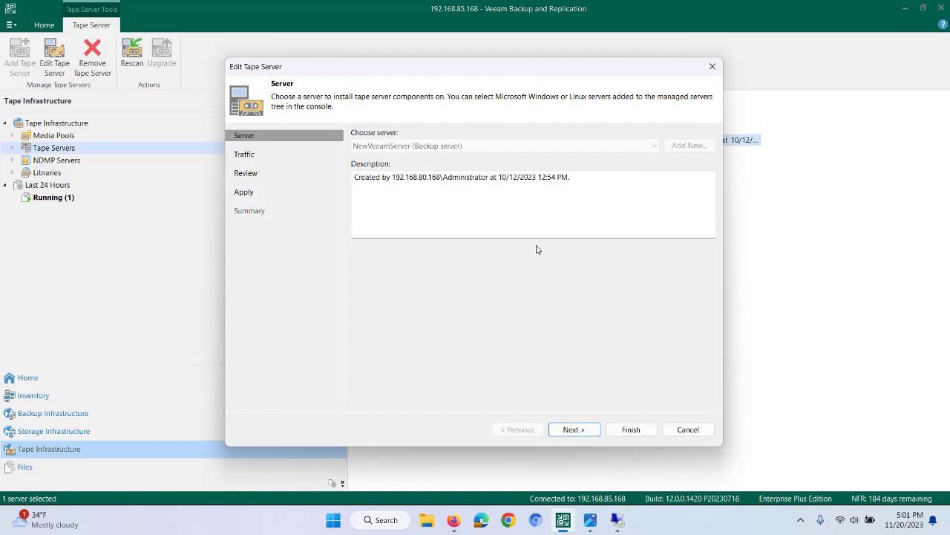
pyautogui.click(573, 429)
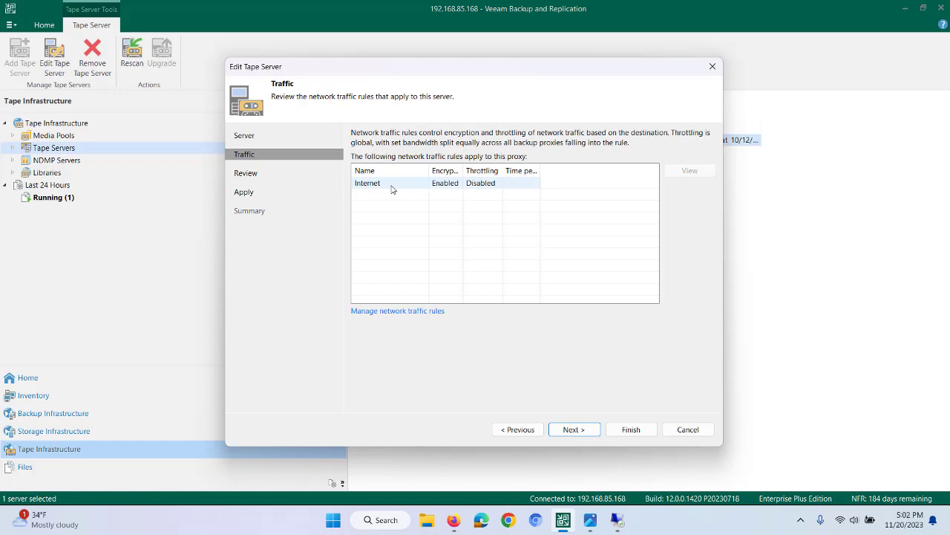
# Inspect the Internet rule and the new IPv4 rule form in the global network traffic rules, and close them without changes.
pyautogui.click(397, 311)
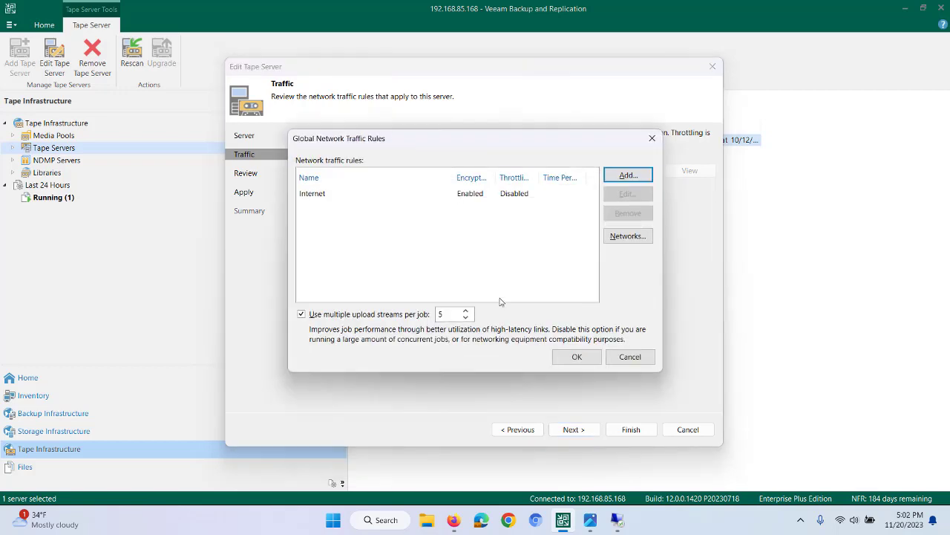
pyautogui.click(323, 195)
pyautogui.click(632, 193)
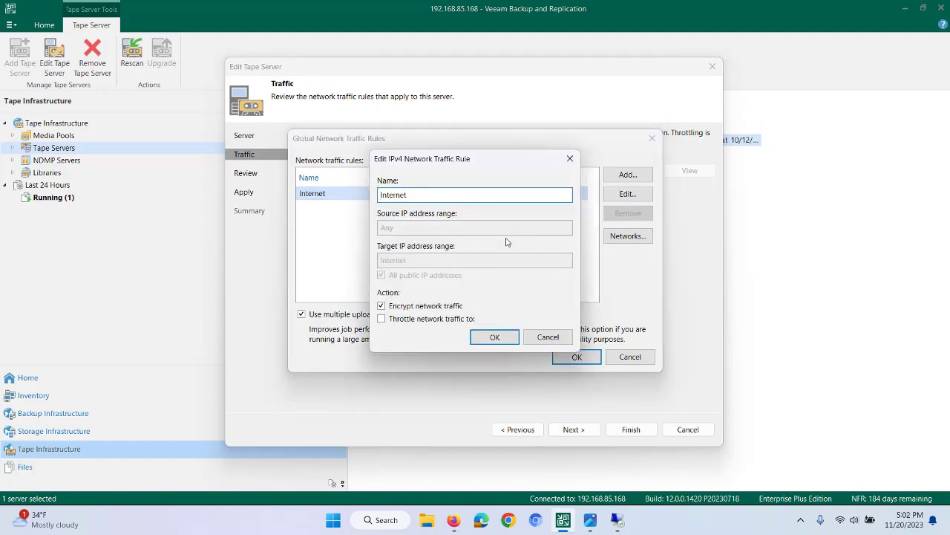
pyautogui.click(548, 337)
pyautogui.click(628, 175)
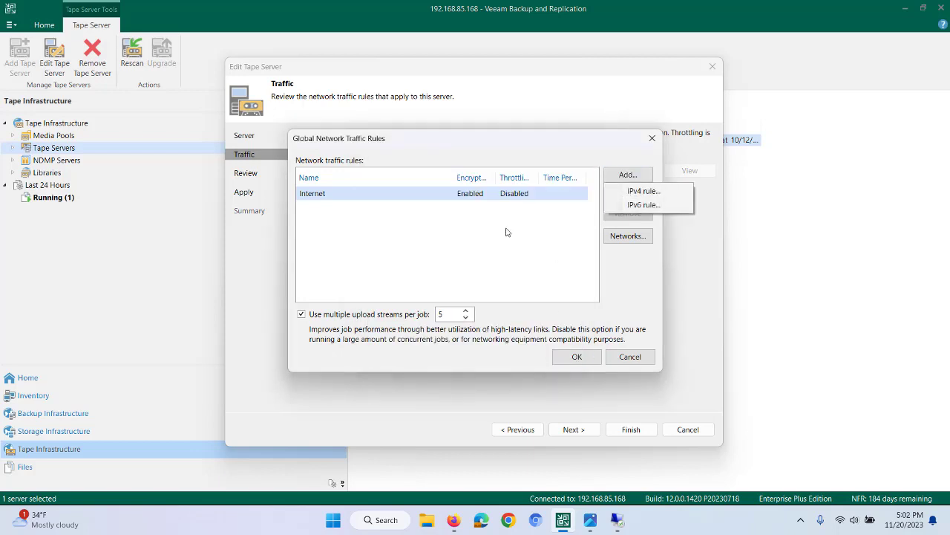
pyautogui.click(635, 195)
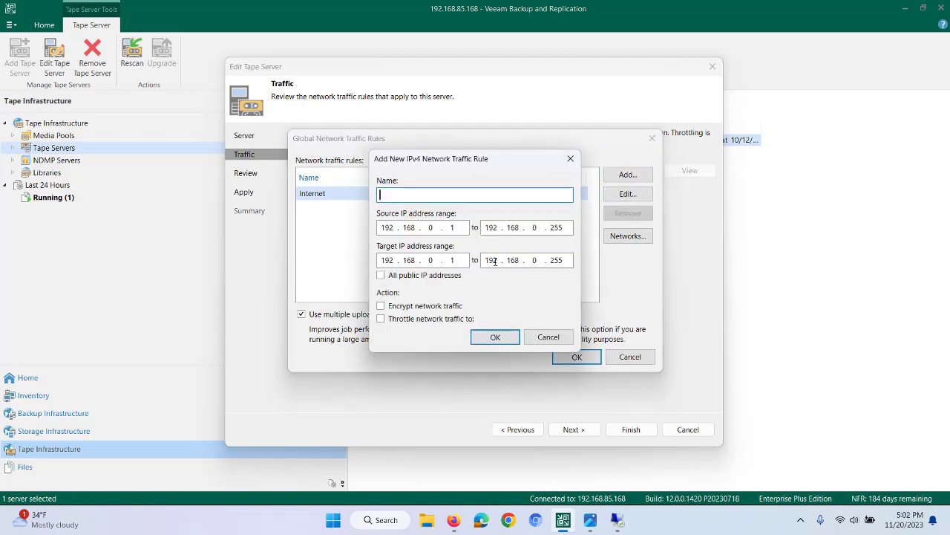
pyautogui.click(547, 337)
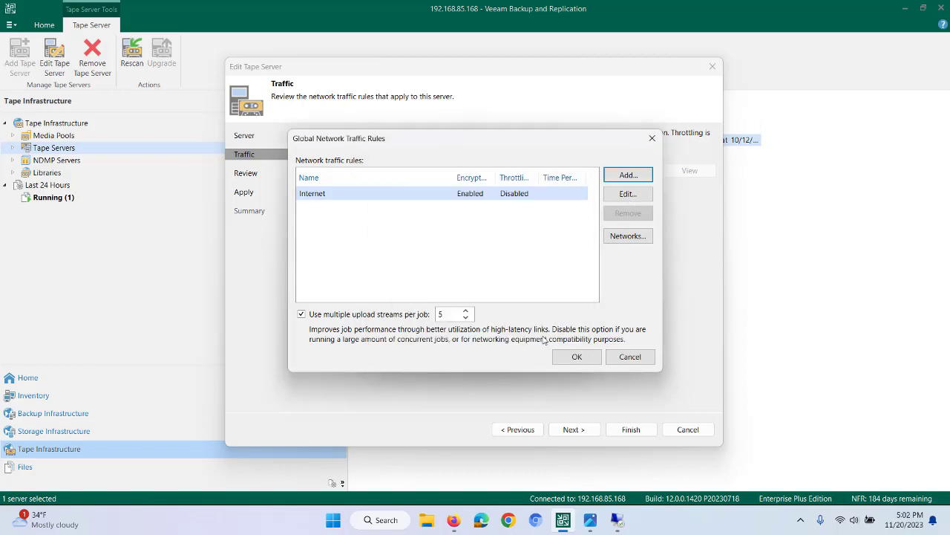
pyautogui.click(624, 358)
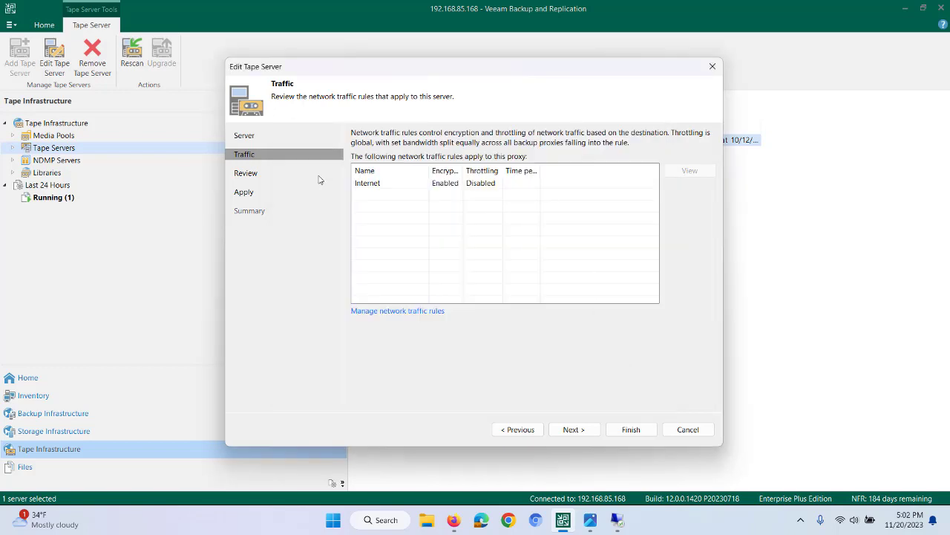
# Review the tape server's settings and component status, and exit the Edit Tape Server wizard without applying changes.
pyautogui.click(574, 430)
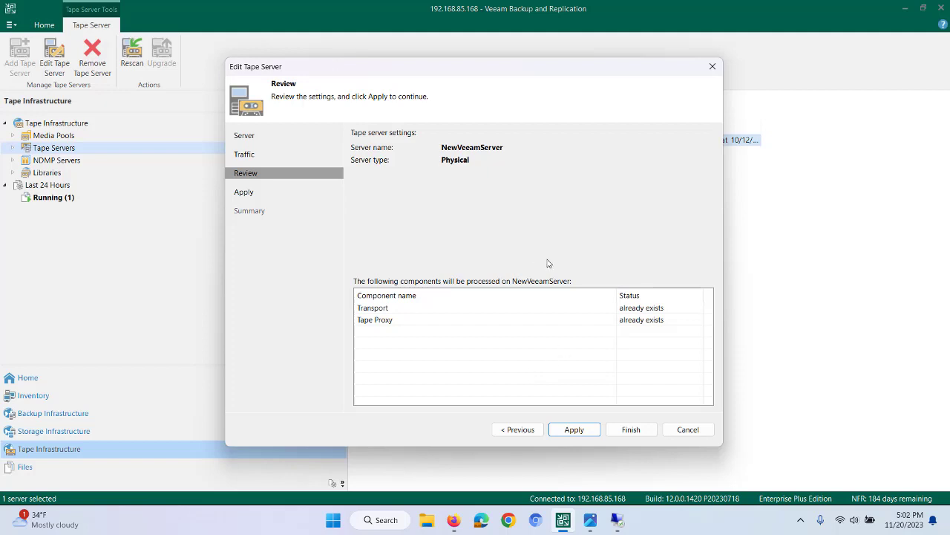
pyautogui.click(687, 435)
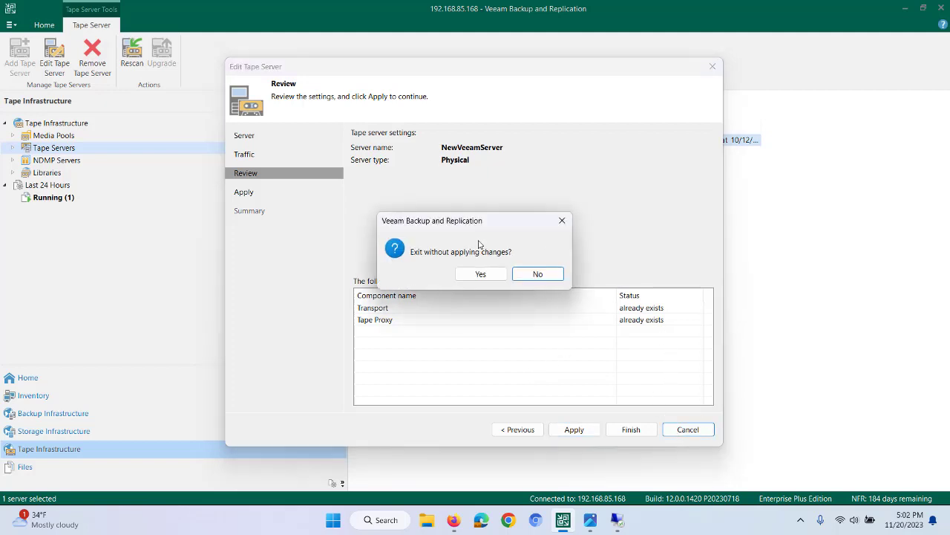
pyautogui.click(479, 276)
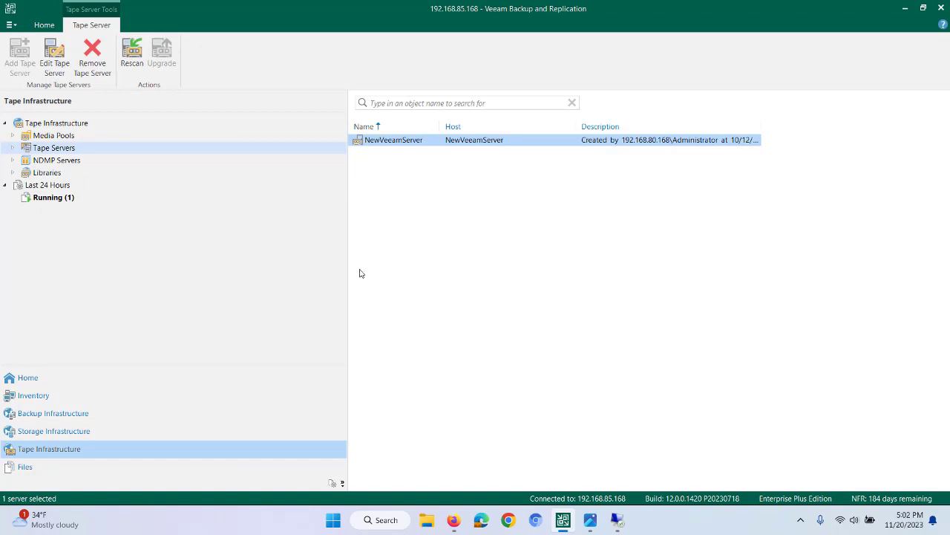
# Find Drive 1 under the HP 1x8 G2 AUTOLDR library, inspect its properties, and close them without changes.
pyautogui.click(12, 173)
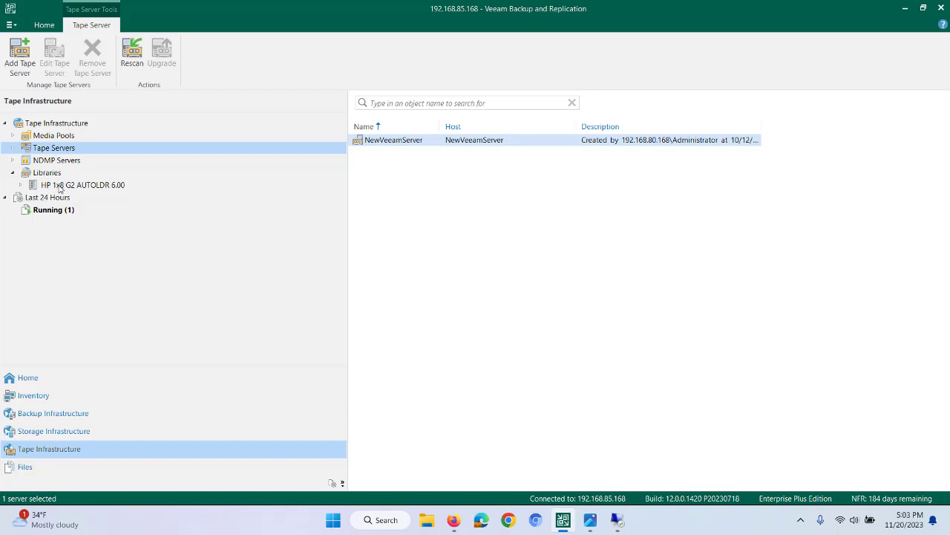
pyautogui.click(60, 186)
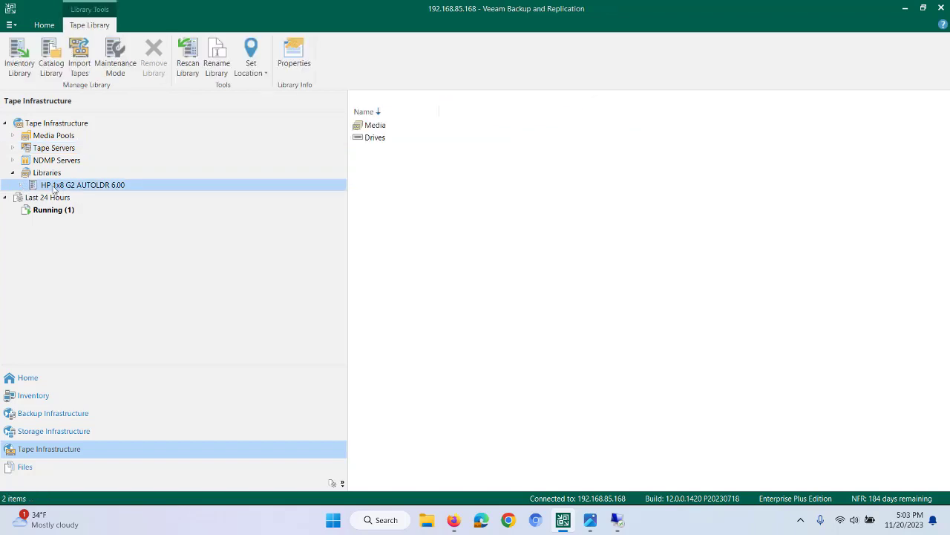
pyautogui.doubleClick(55, 187)
pyautogui.click(57, 198)
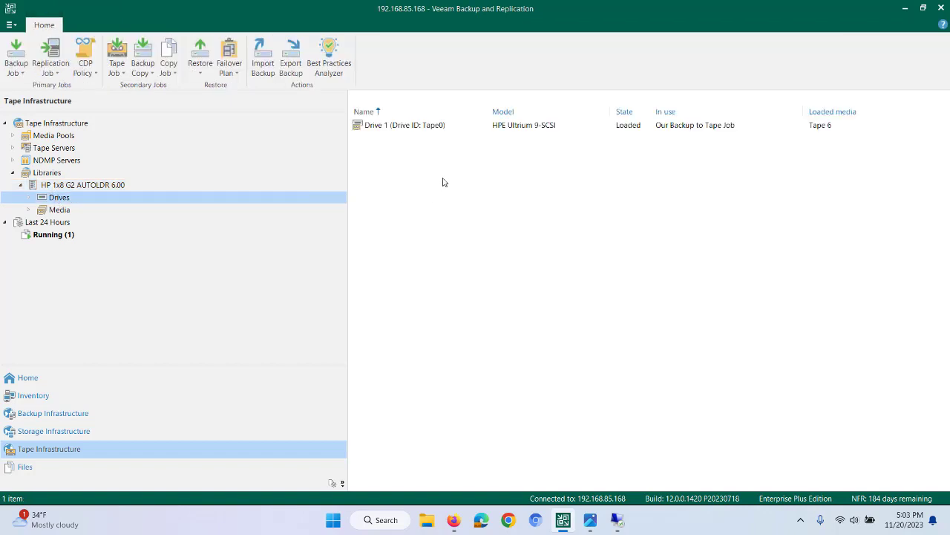
pyautogui.click(395, 127)
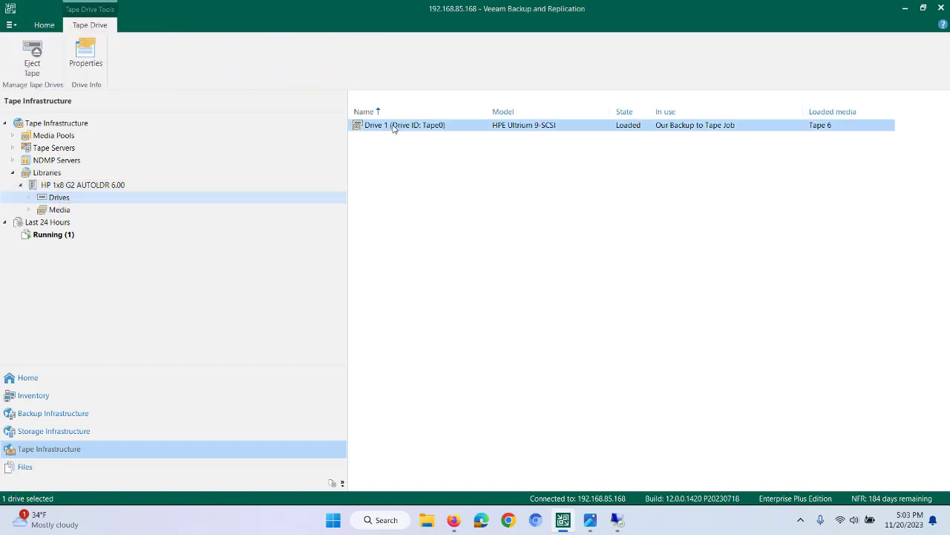
pyautogui.rightClick(394, 128)
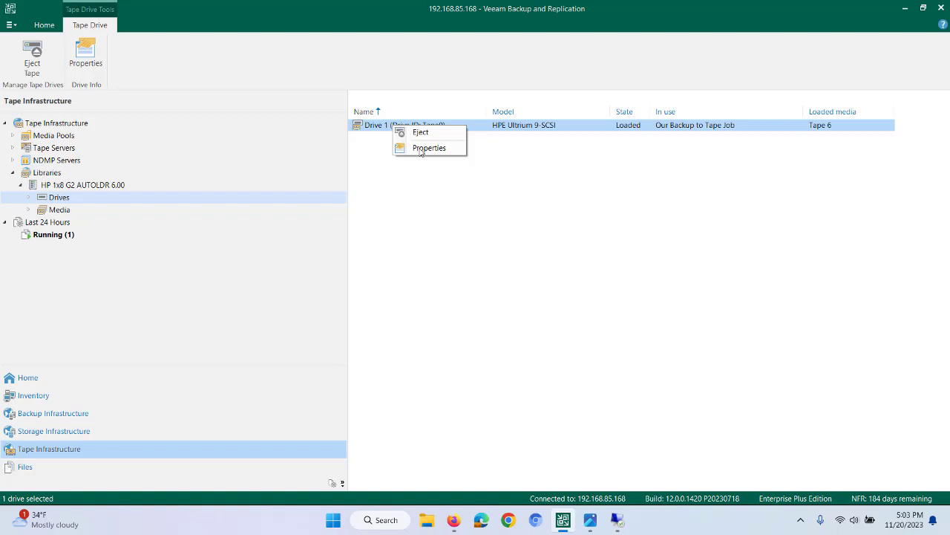
pyautogui.click(421, 150)
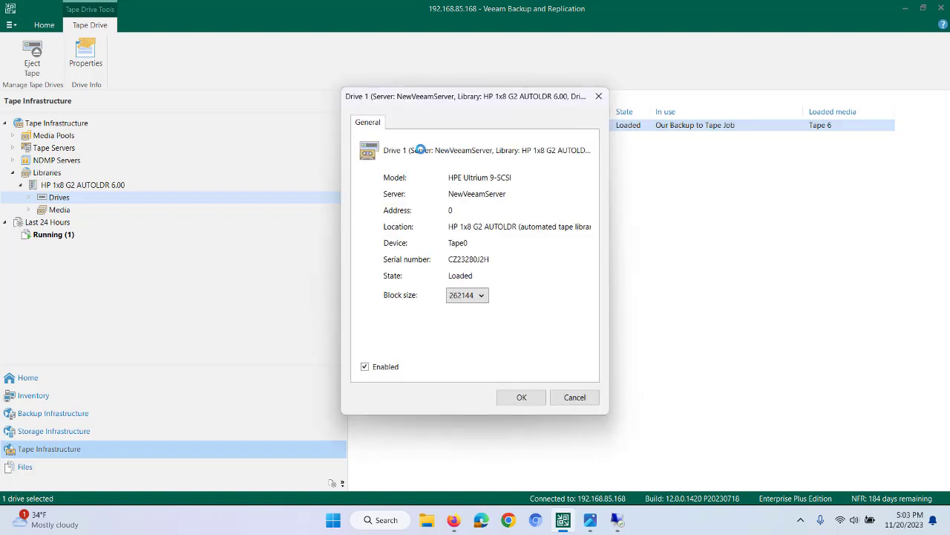
pyautogui.click(566, 398)
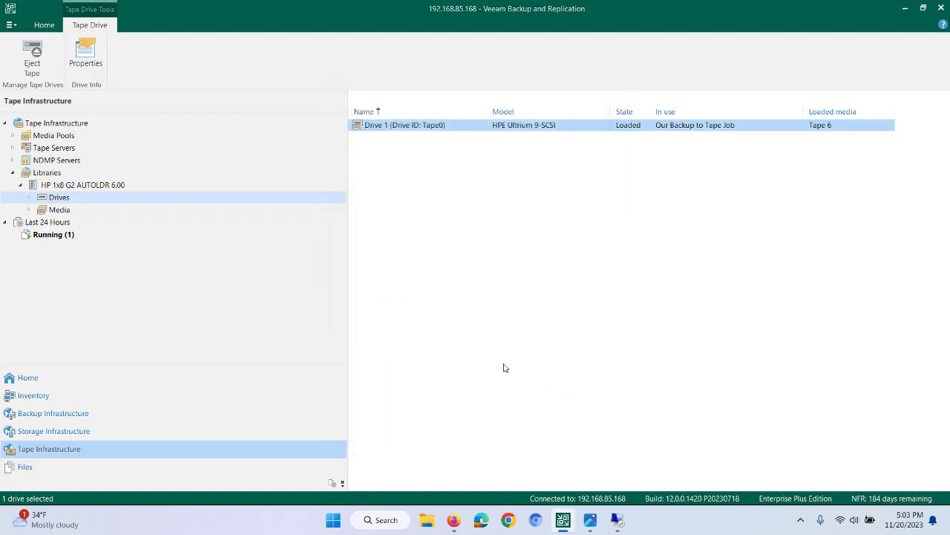
# View the autoloader's media, and list the tapes in the Free media pool.
pyautogui.click(60, 211)
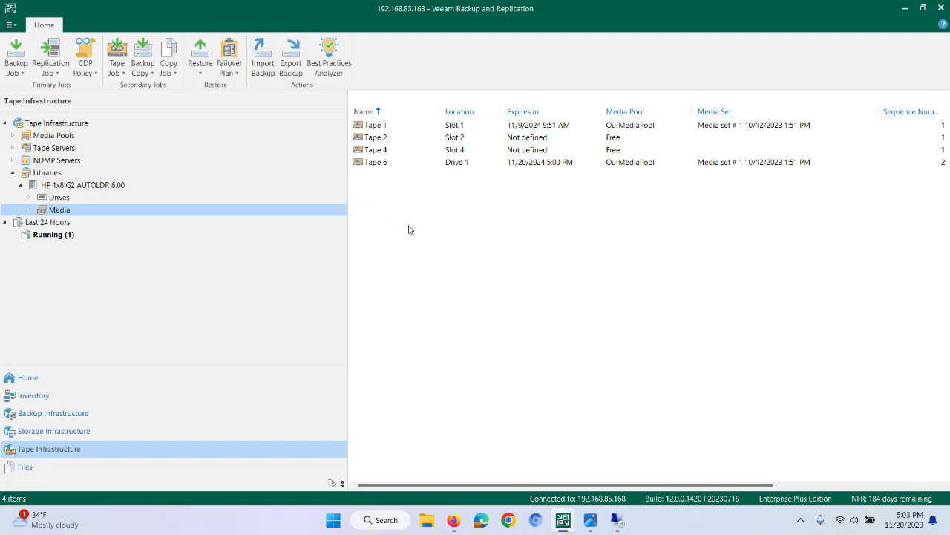
pyautogui.click(50, 139)
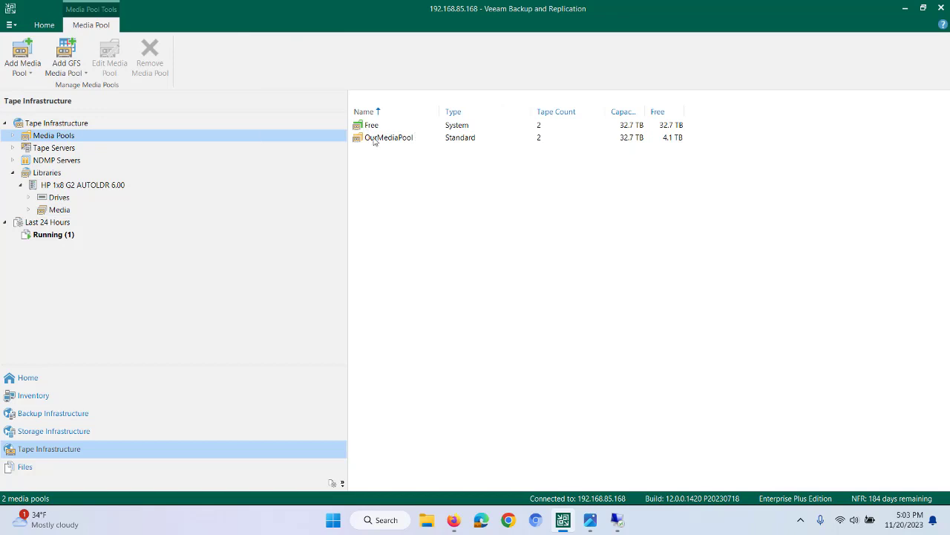
pyautogui.click(369, 128)
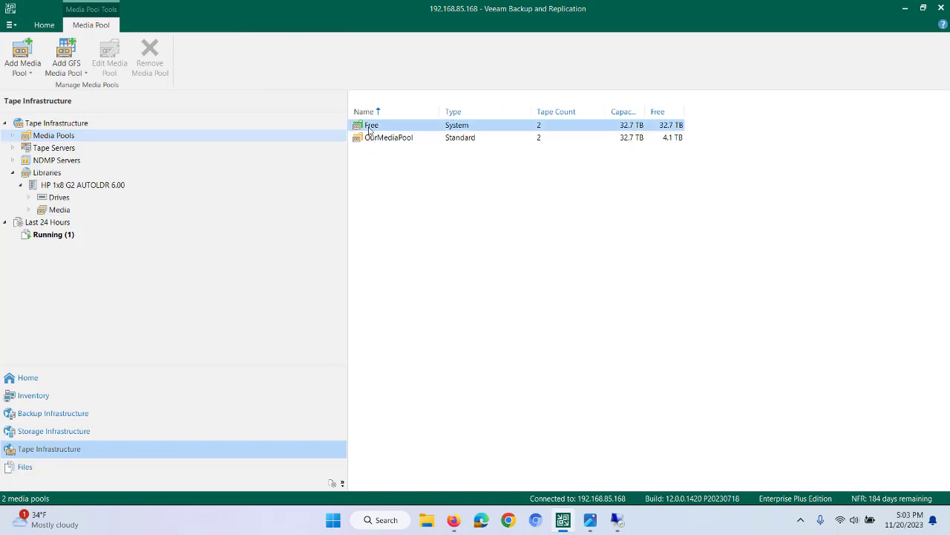
pyautogui.doubleClick(369, 128)
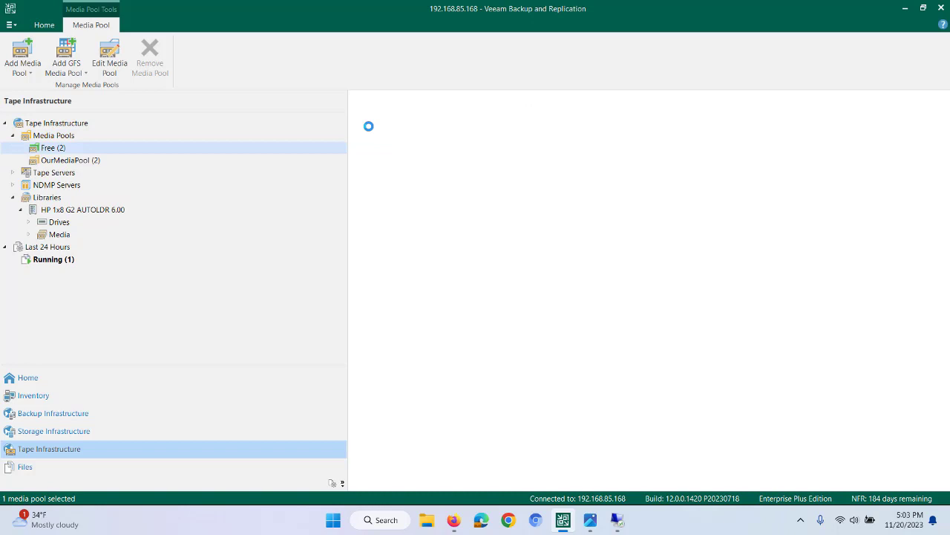
# Check which media pools Tape 2 can be moved to, without moving it.
pyautogui.click(375, 126)
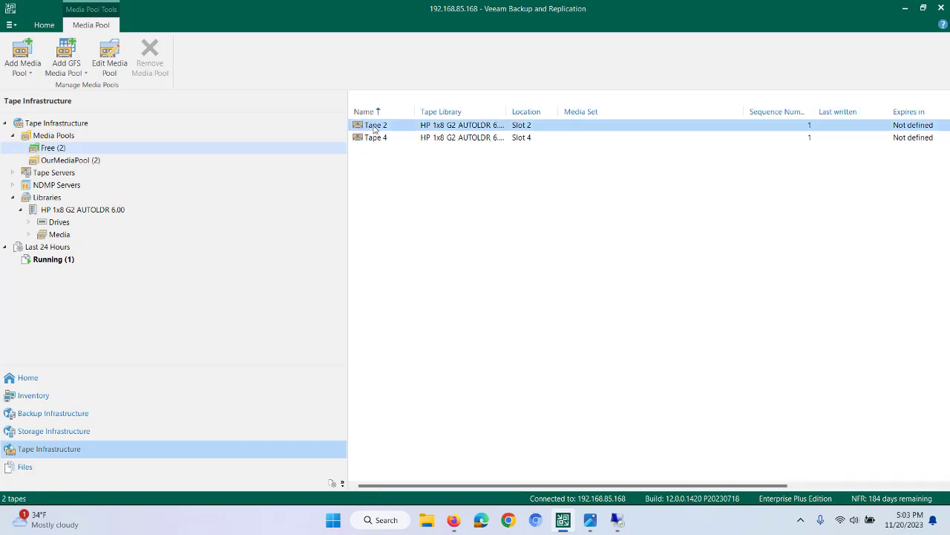
pyautogui.rightClick(375, 128)
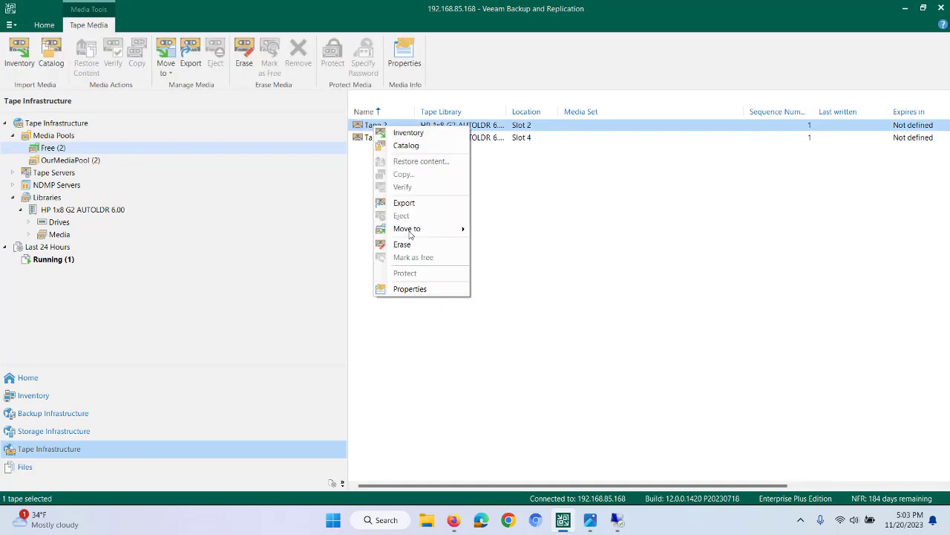
pyautogui.moveTo(409, 232)
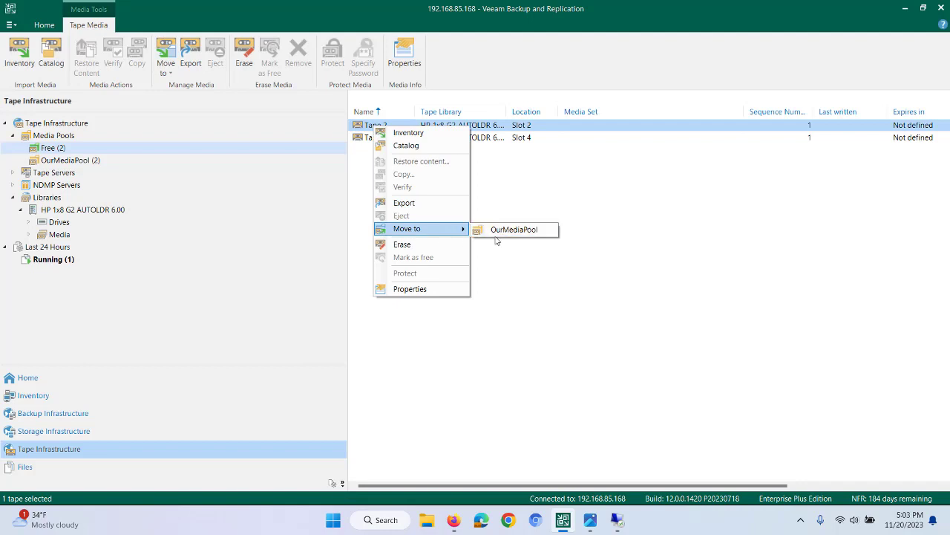
pyautogui.click(512, 278)
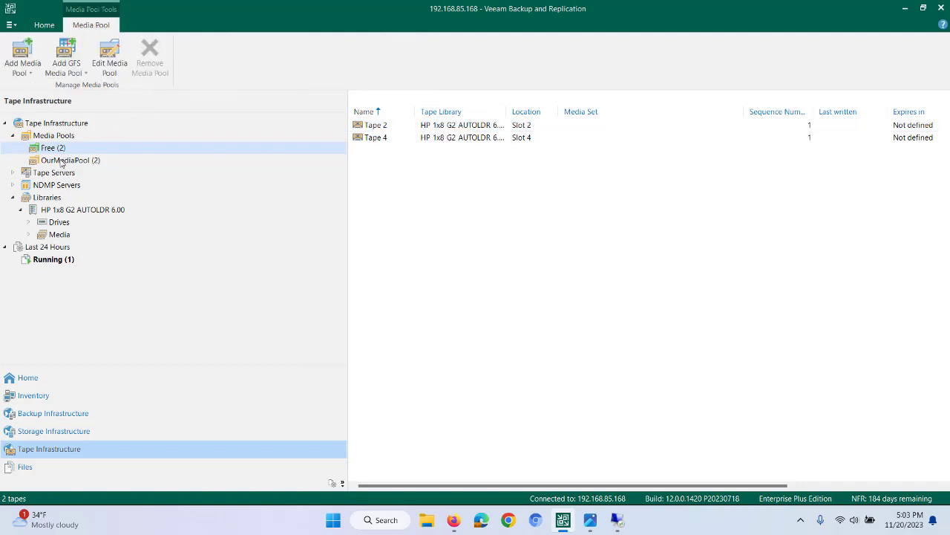
# Review OurMediaPool's tapes, media set, retention and options in the Edit Media Pool wizard, and exit without applying changes.
pyautogui.click(61, 162)
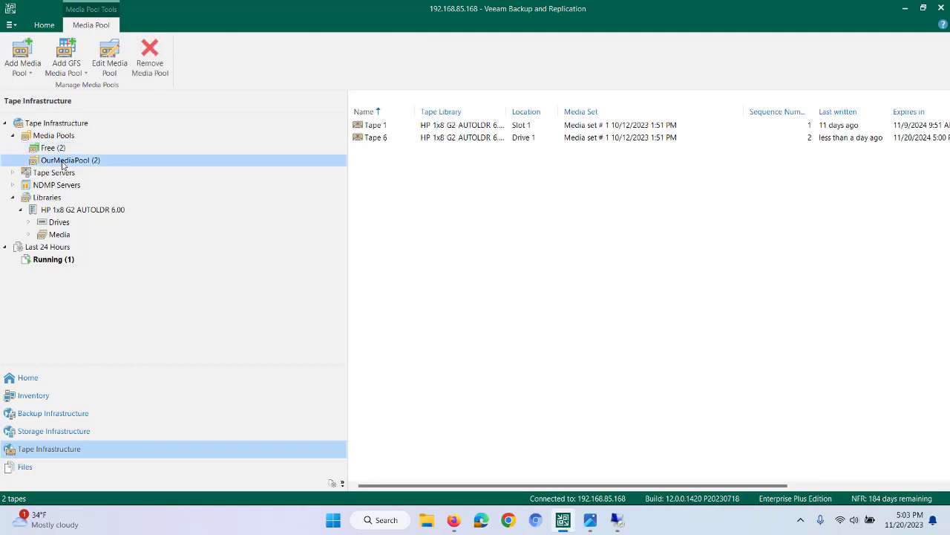
pyautogui.rightClick(63, 162)
pyautogui.click(107, 187)
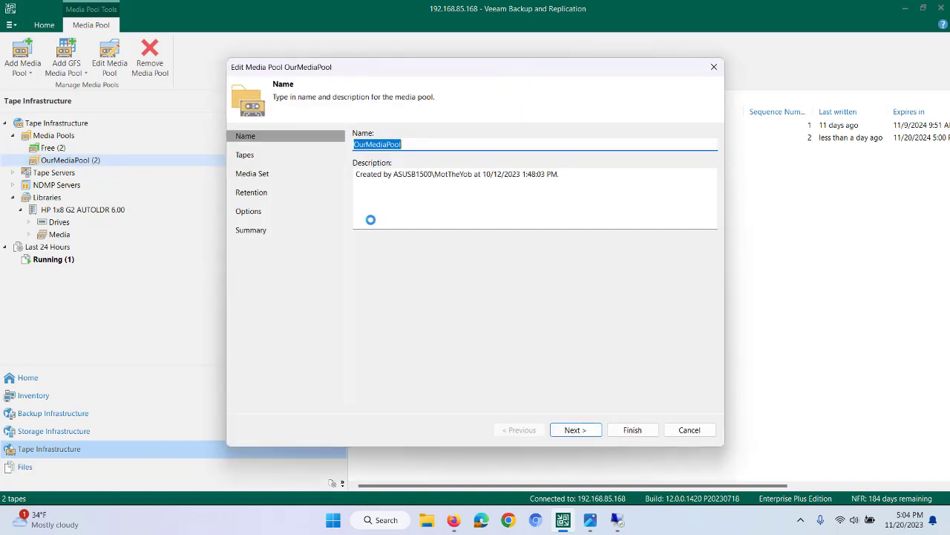
pyautogui.click(576, 430)
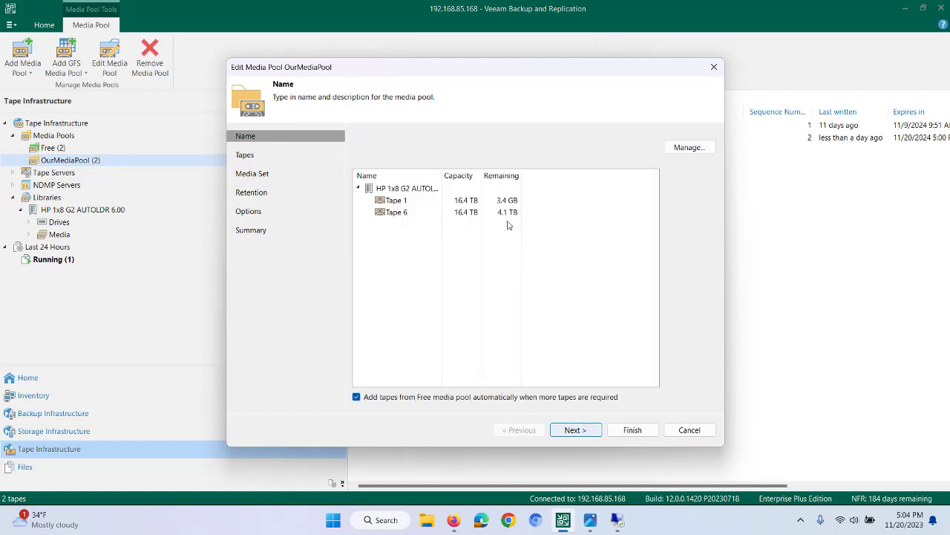
pyautogui.click(574, 431)
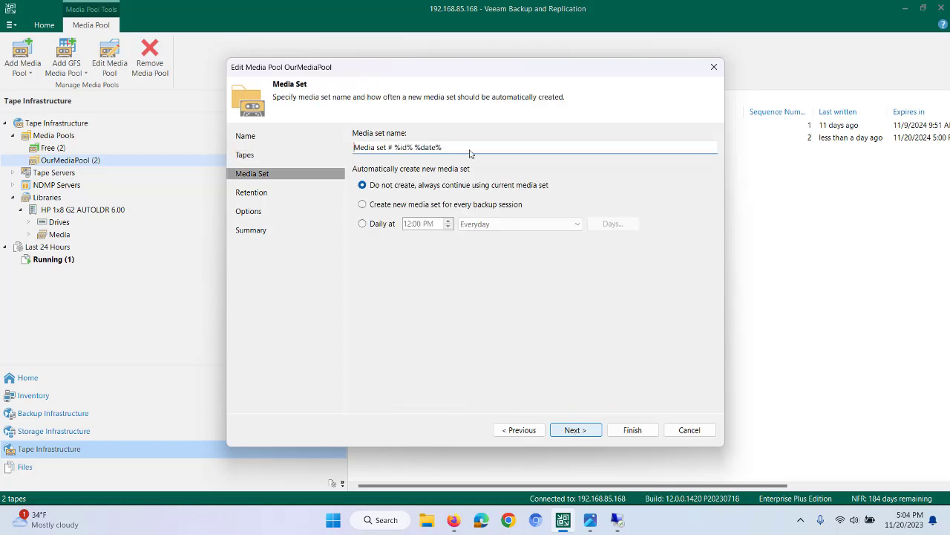
pyautogui.click(574, 430)
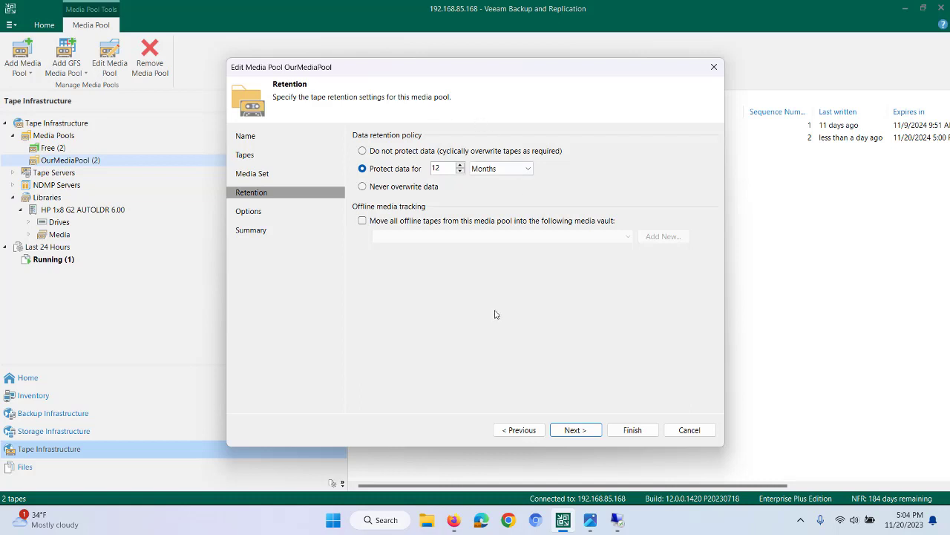
pyautogui.click(581, 434)
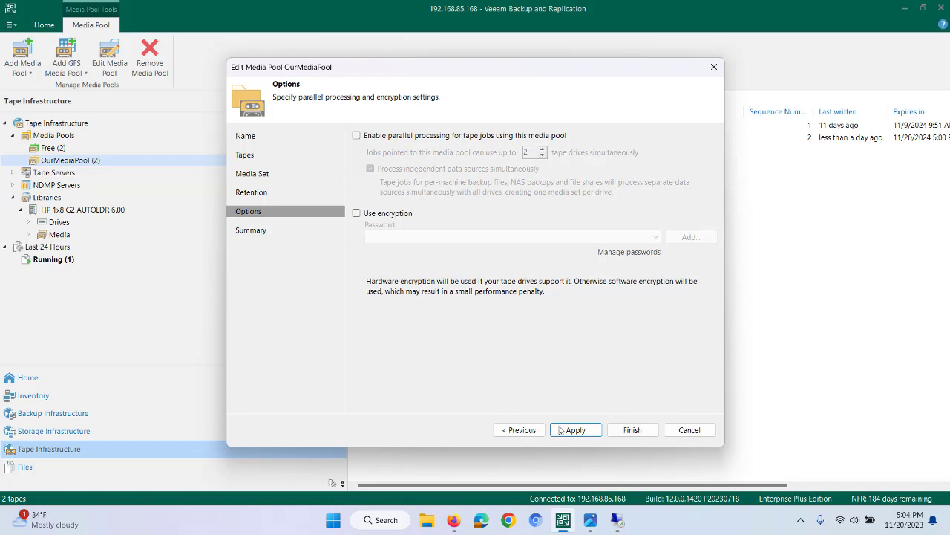
pyautogui.click(697, 433)
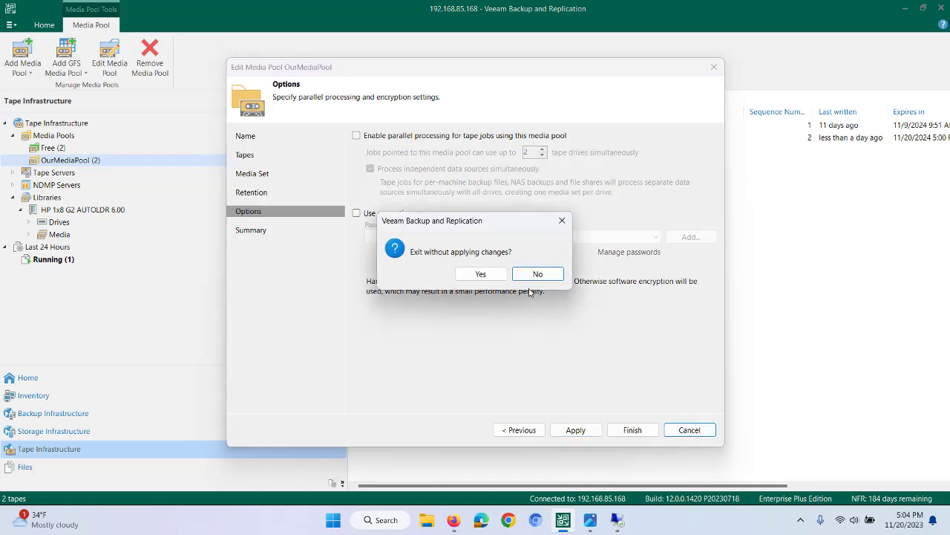
pyautogui.click(484, 274)
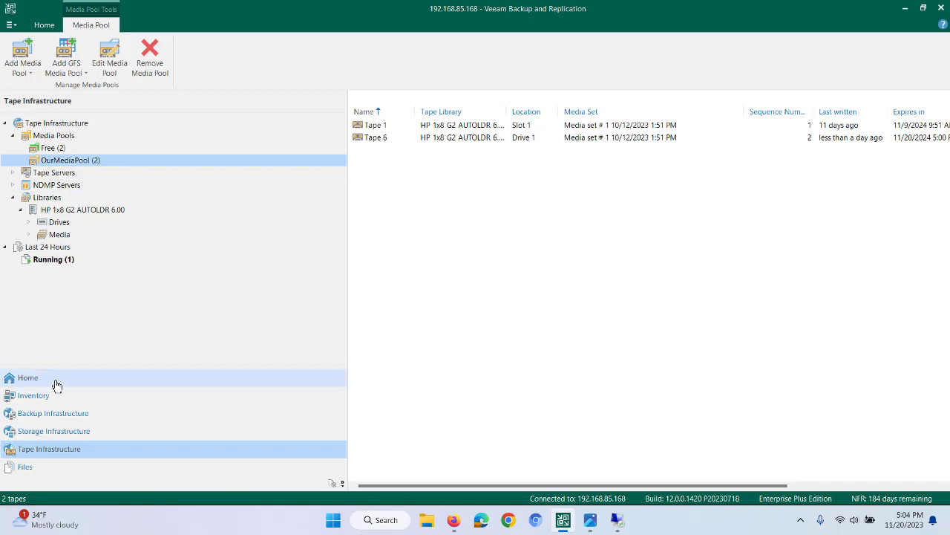
# Find Our Backup to Tape Job among the tape jobs, open it for editing, and view its source backups.
pyautogui.click(28, 378)
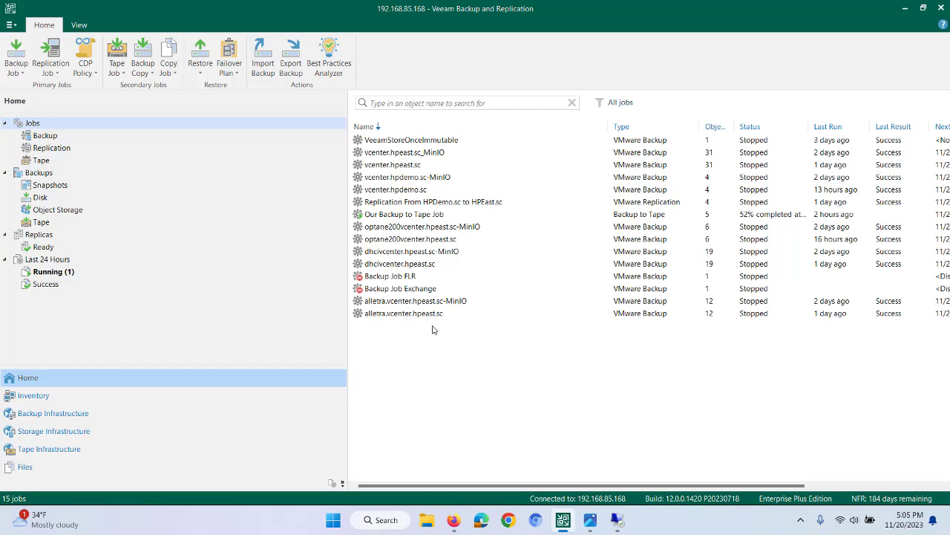
pyautogui.click(41, 162)
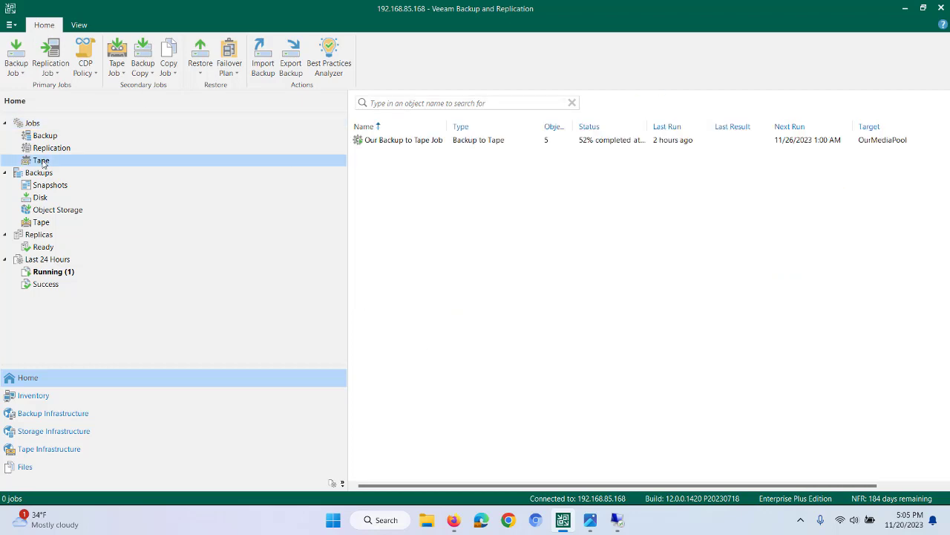
pyautogui.click(395, 148)
pyautogui.rightClick(395, 145)
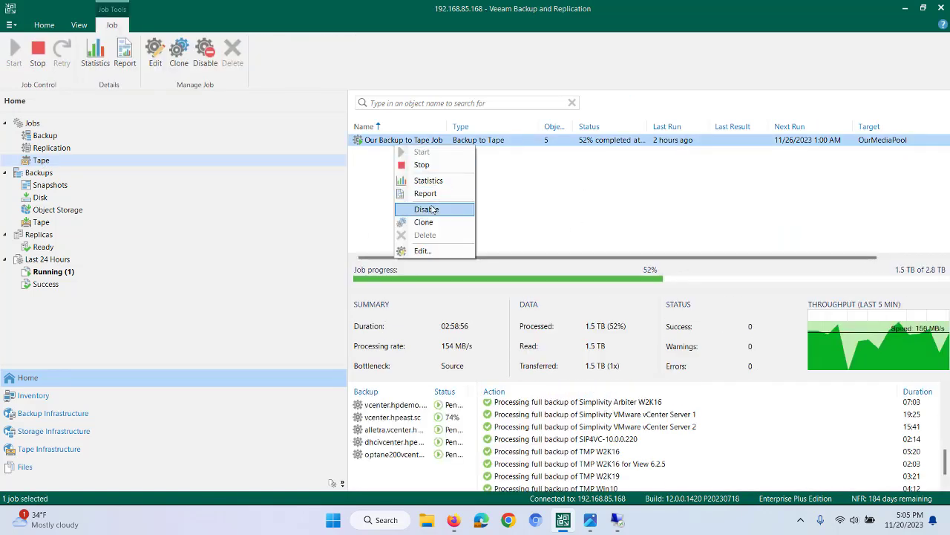
pyautogui.click(421, 251)
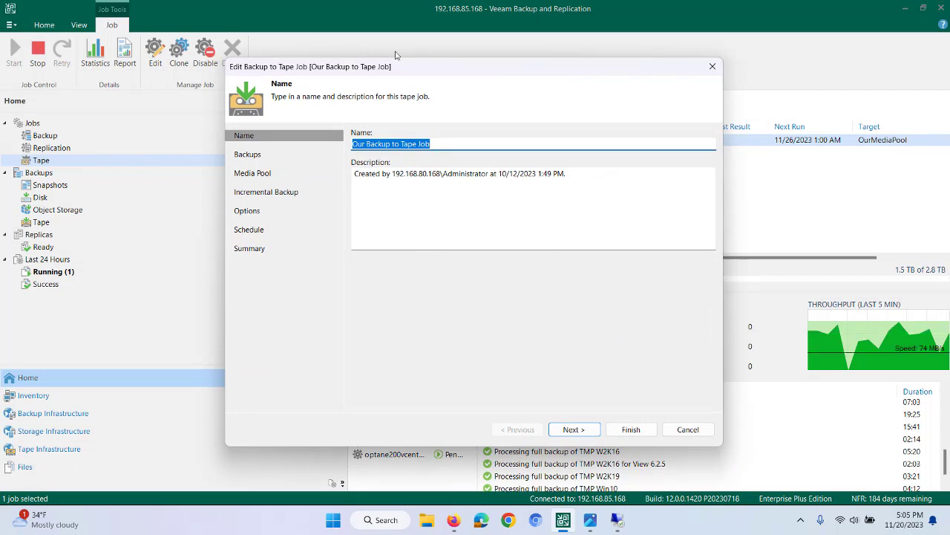
pyautogui.click(576, 431)
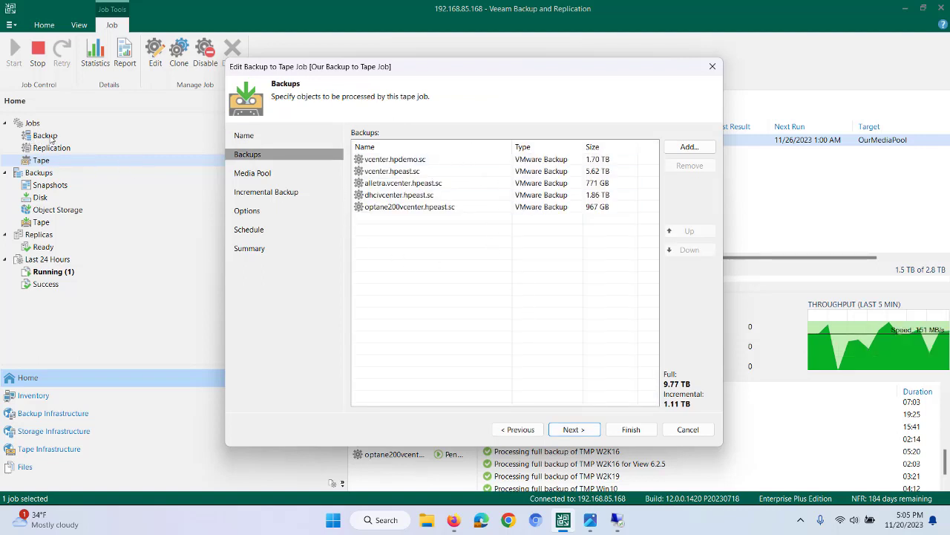
# Check which backup jobs can be added as sources to the tape job, without adding any.
pyautogui.click(692, 147)
pyautogui.click(698, 161)
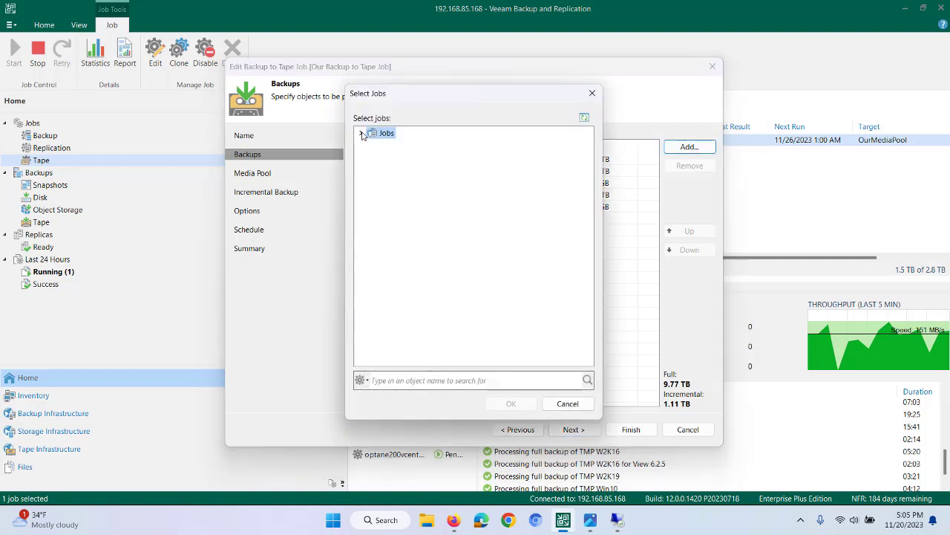
pyautogui.click(361, 133)
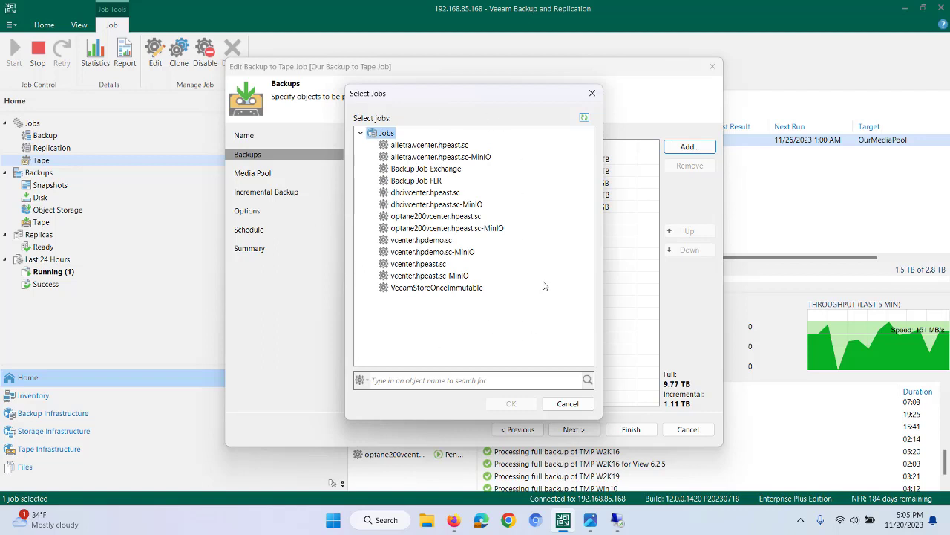
pyautogui.click(562, 404)
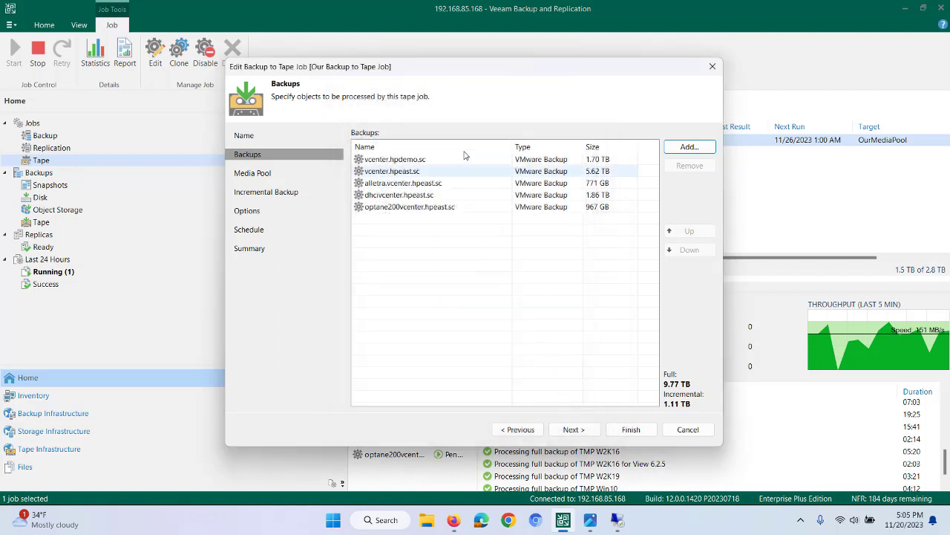
# Review the tape job's media pool, incremental backup and media automation settings, continuing to its schedule.
pyautogui.click(574, 429)
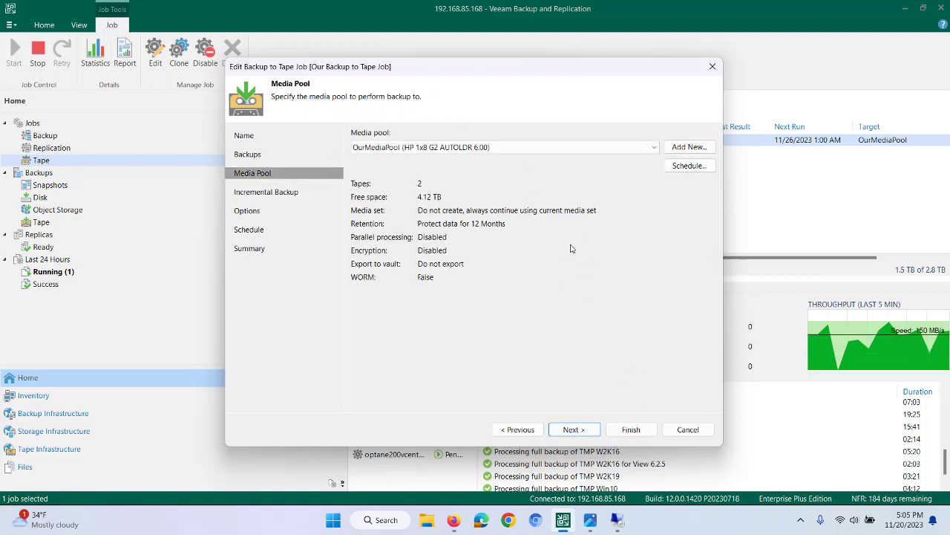
pyautogui.click(577, 429)
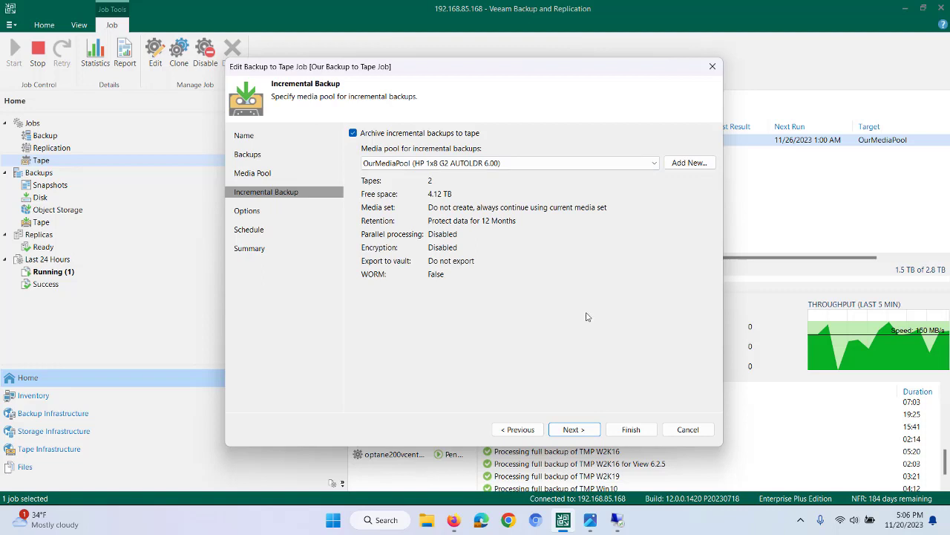
pyautogui.click(574, 429)
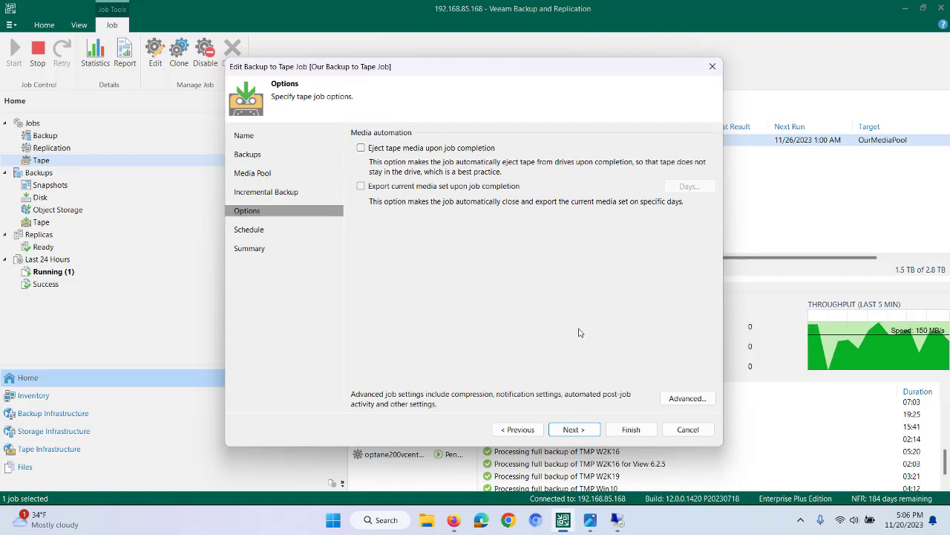
pyautogui.click(573, 430)
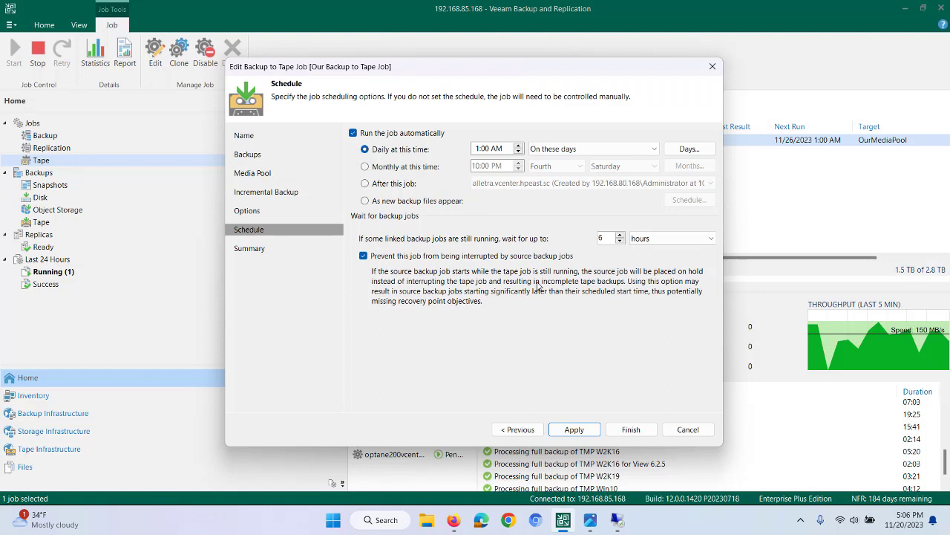
# Check the days chosen for the tape job's daily schedule, and exit the job wizard without saving changes.
pyautogui.click(677, 150)
pyautogui.click(450, 220)
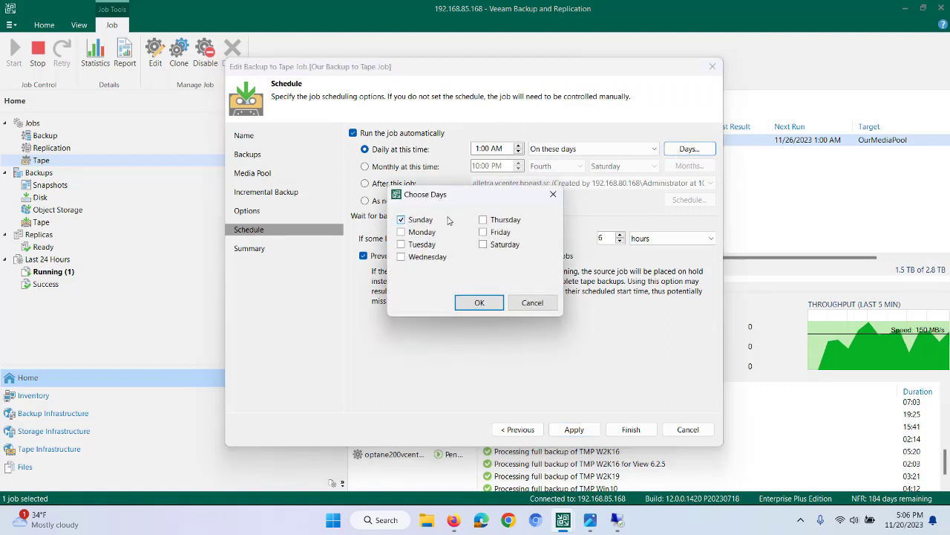
pyautogui.click(541, 306)
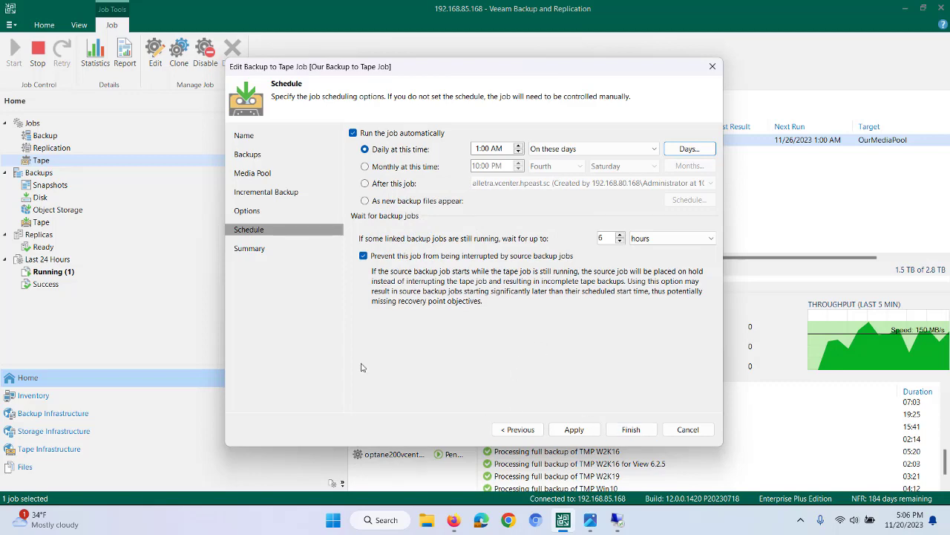
pyautogui.click(688, 430)
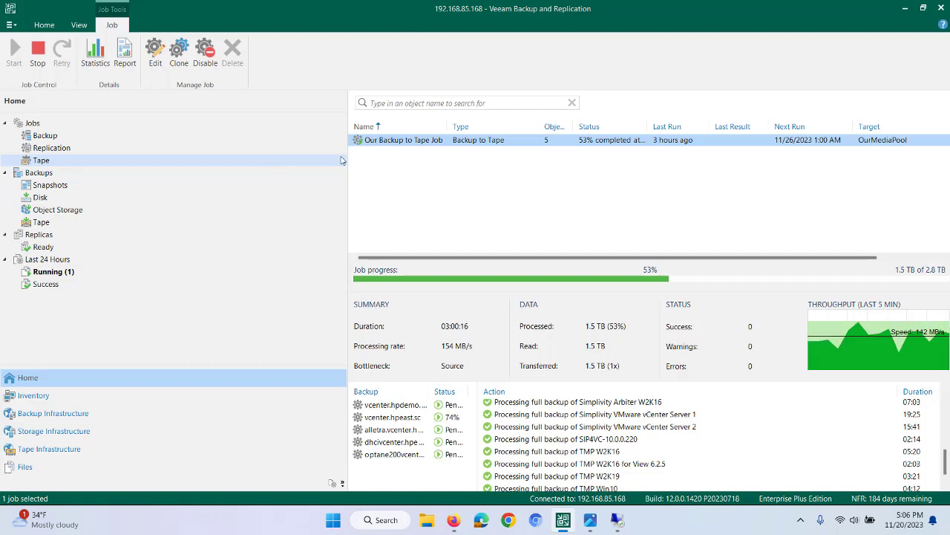
# Open the alletra.vcenter.hpeast.sc backup job for editing, and review its virtual machines, storage and secondary target settings.
pyautogui.click(41, 137)
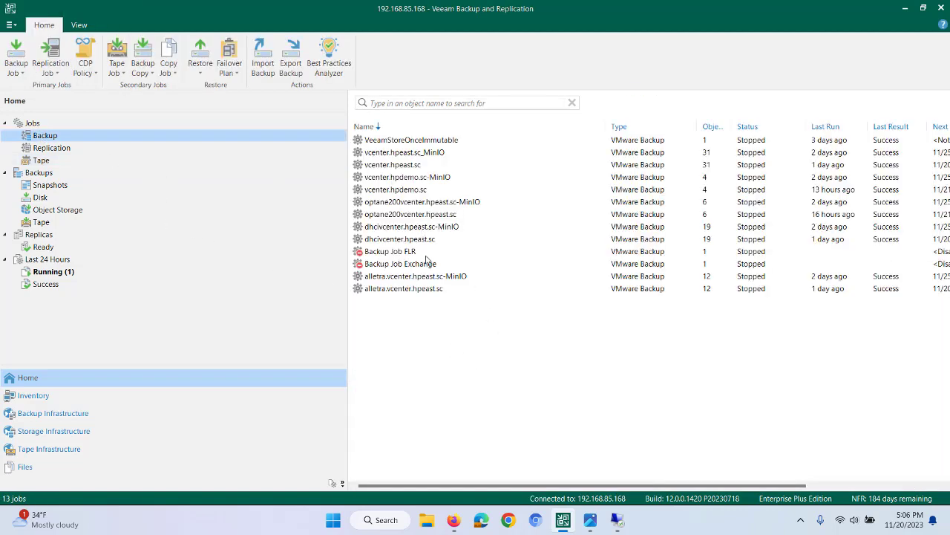
pyautogui.click(410, 292)
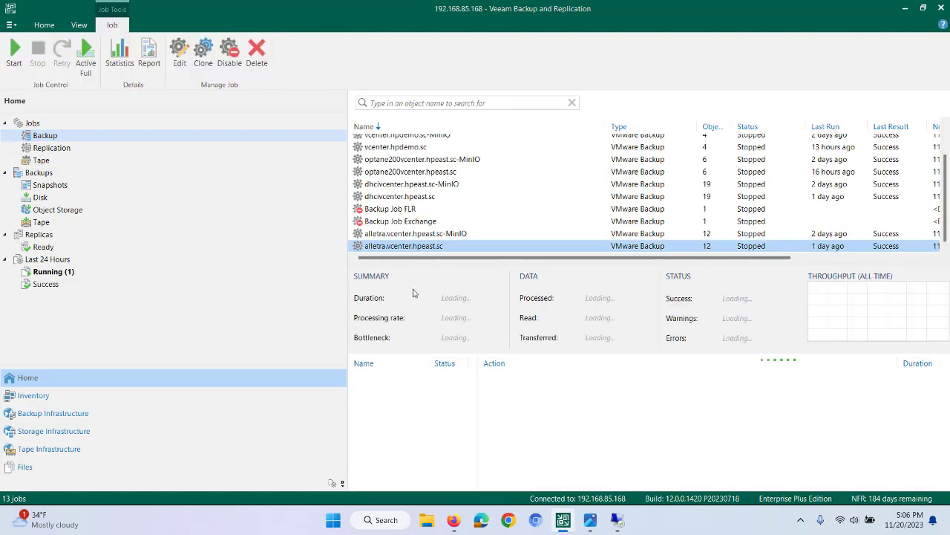
pyautogui.rightClick(419, 247)
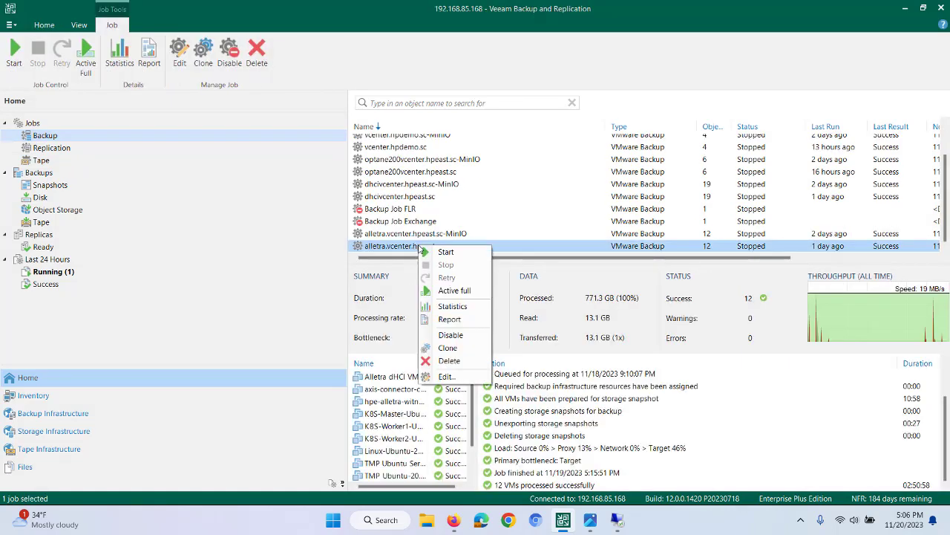
pyautogui.click(447, 376)
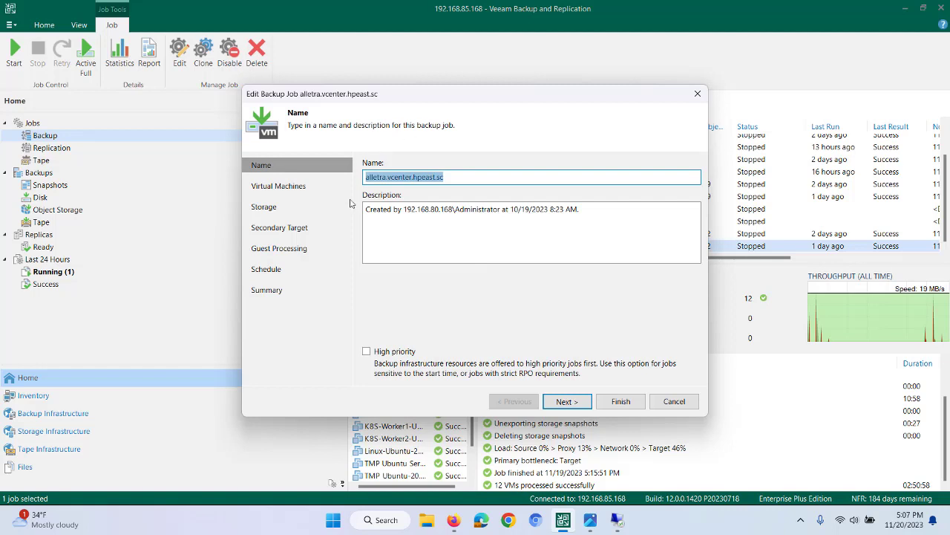
pyautogui.click(568, 401)
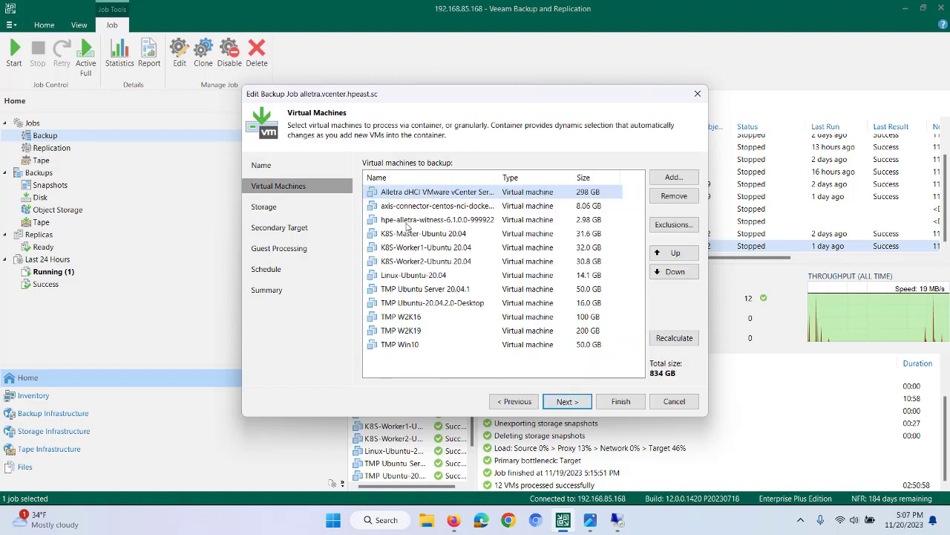
pyautogui.click(556, 401)
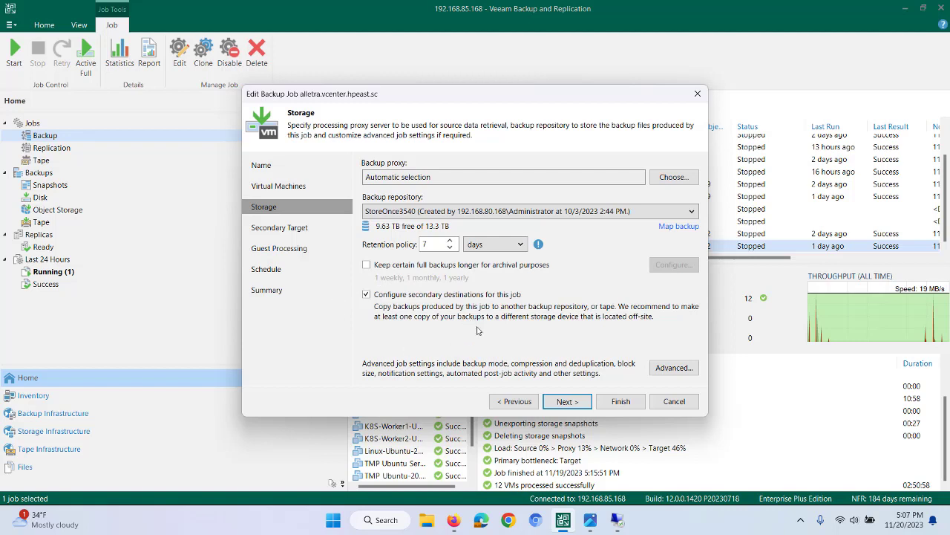
pyautogui.click(566, 402)
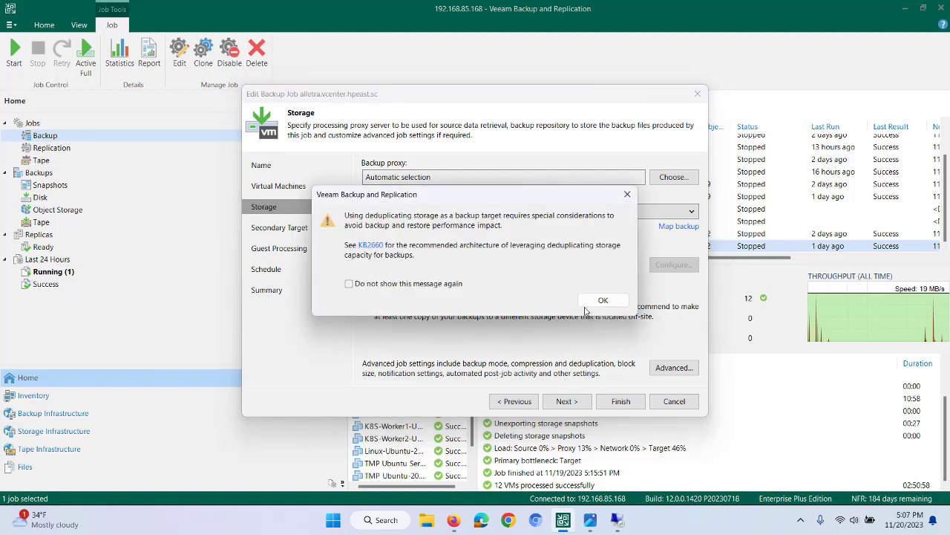
pyautogui.click(600, 300)
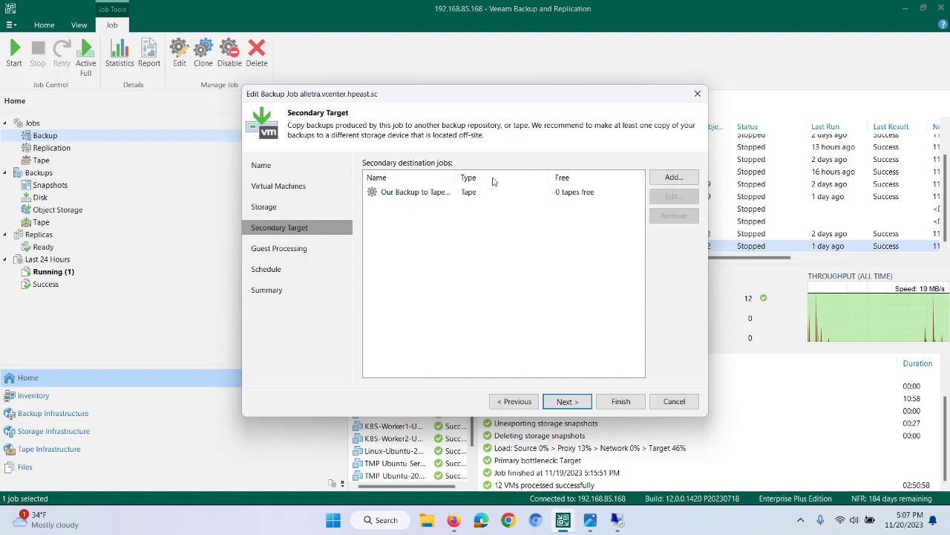
# Check which jobs can be added as secondary destinations for the backup job, without adding any.
pyautogui.click(672, 178)
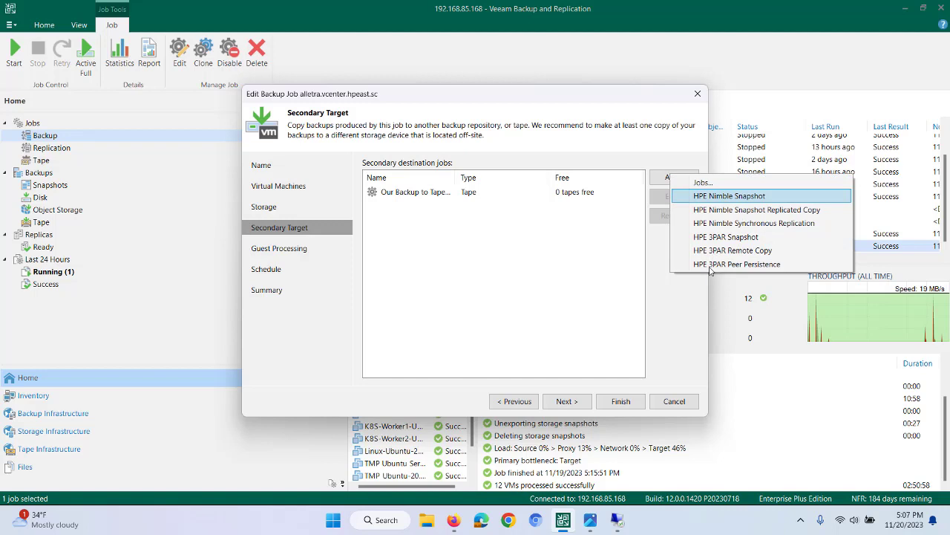
pyautogui.click(703, 183)
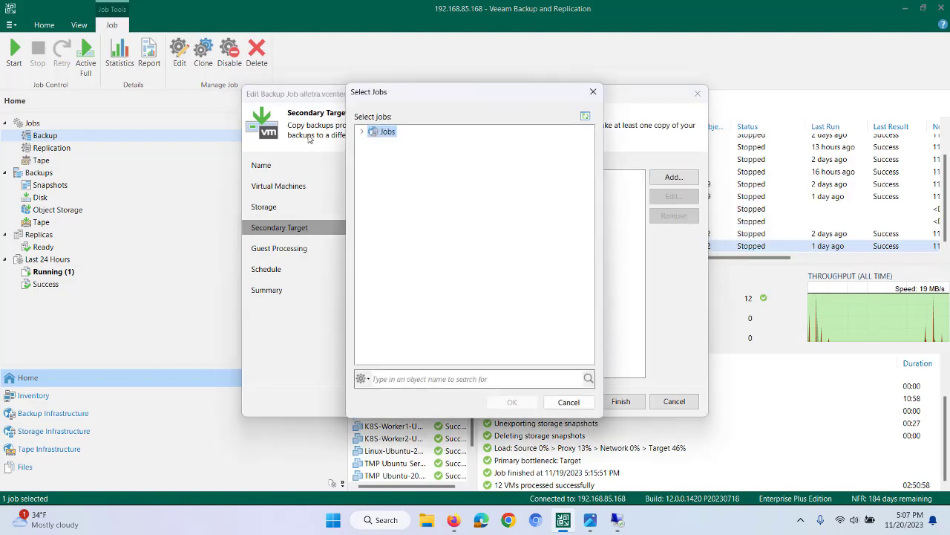
pyautogui.click(363, 131)
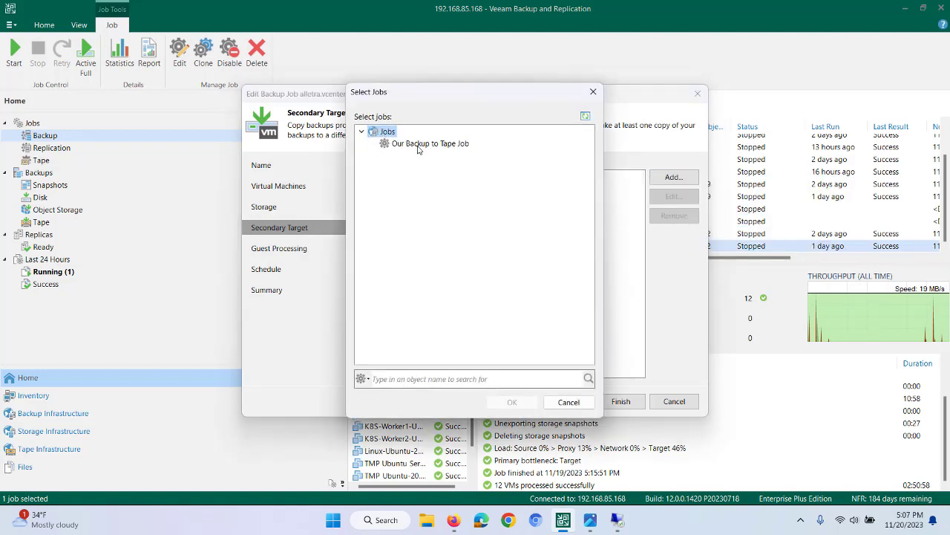
pyautogui.click(569, 402)
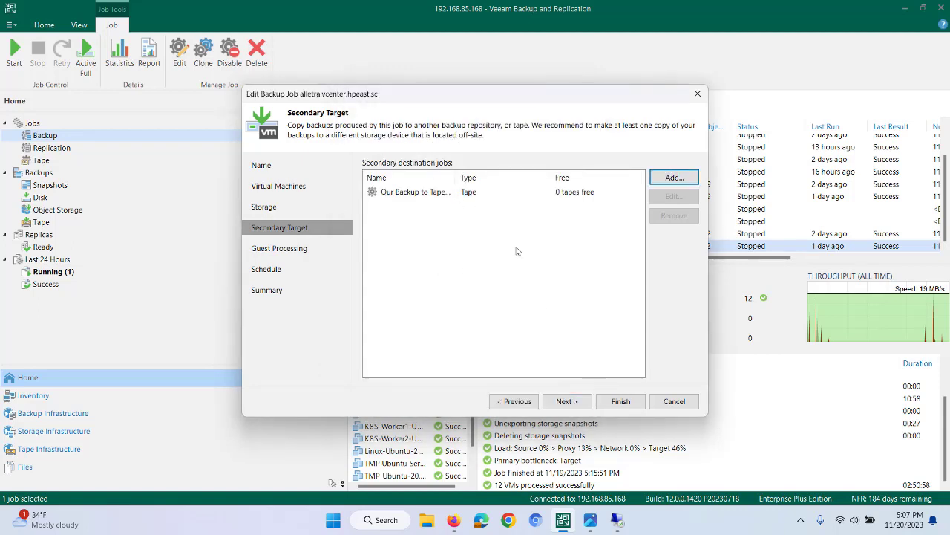
# Review the backup job's guest processing settings and the days chosen for its daily schedule, and exit the job editor without applying changes.
pyautogui.click(570, 402)
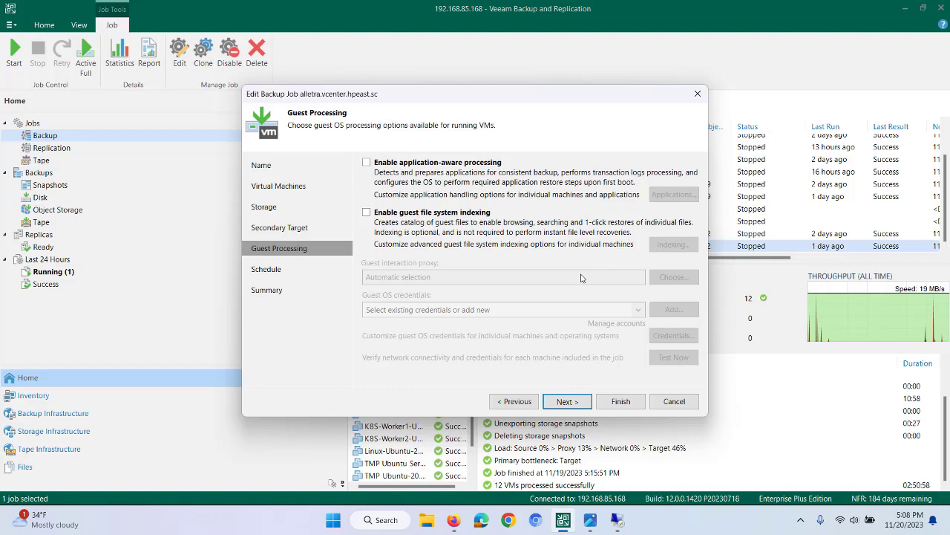
pyautogui.click(568, 401)
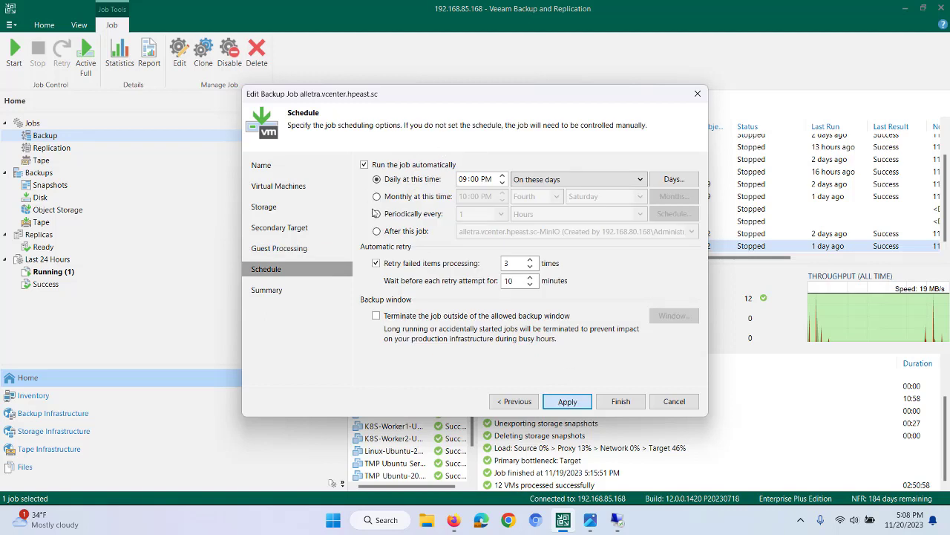
pyautogui.click(670, 179)
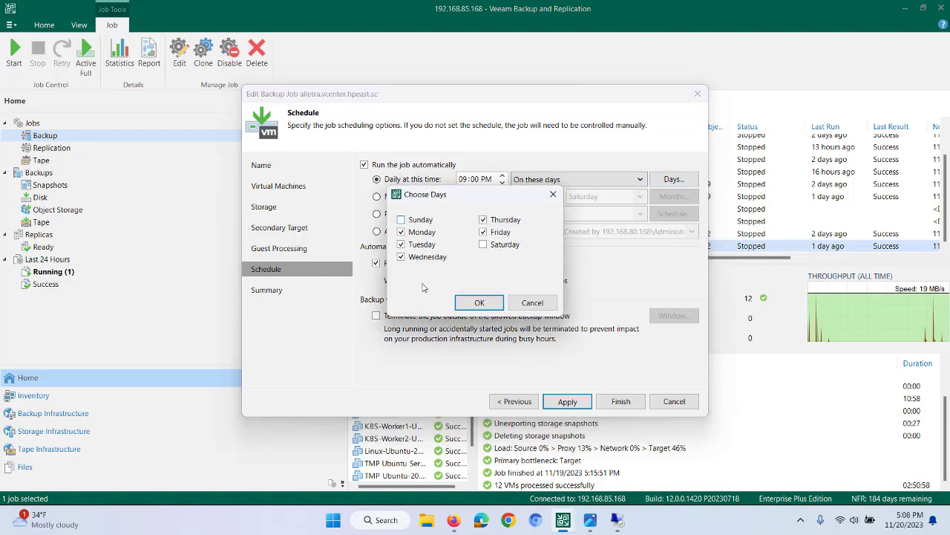
pyautogui.click(533, 304)
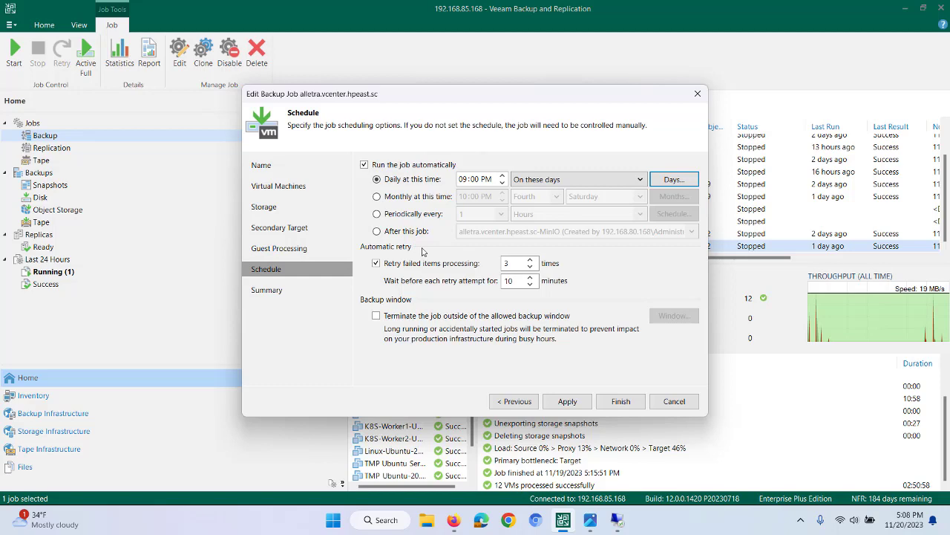
pyautogui.click(672, 401)
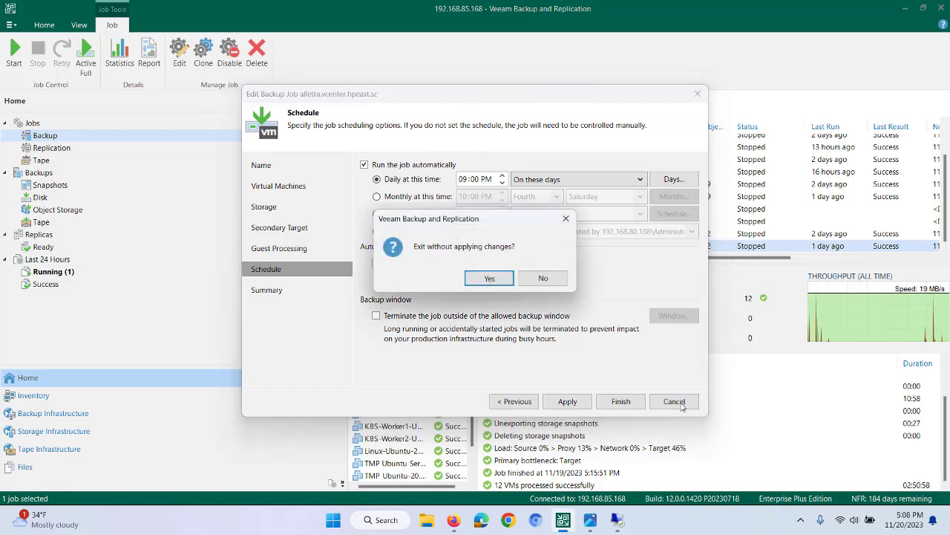
pyautogui.click(499, 279)
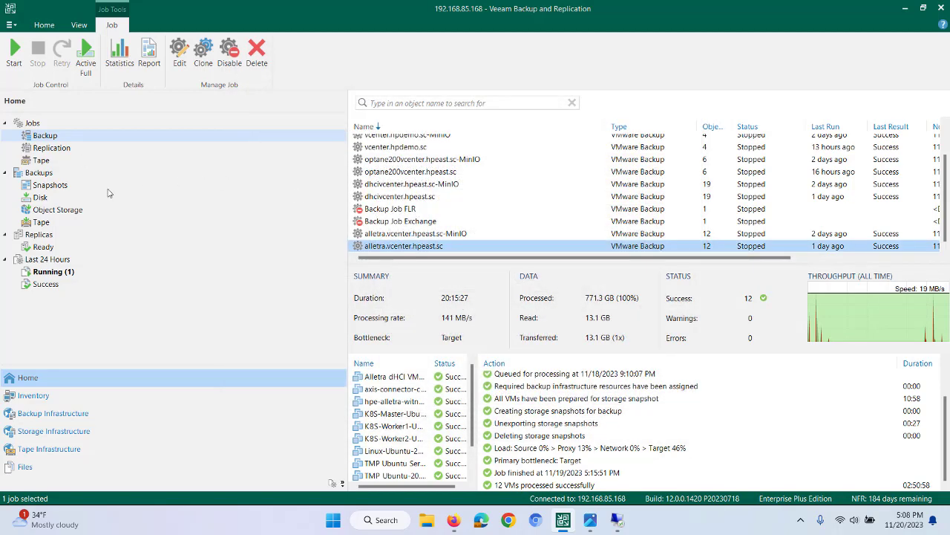
# Open the progress details of the running Our Backup to Tape Job session to examine its throughput and processed backups.
pyautogui.click(41, 161)
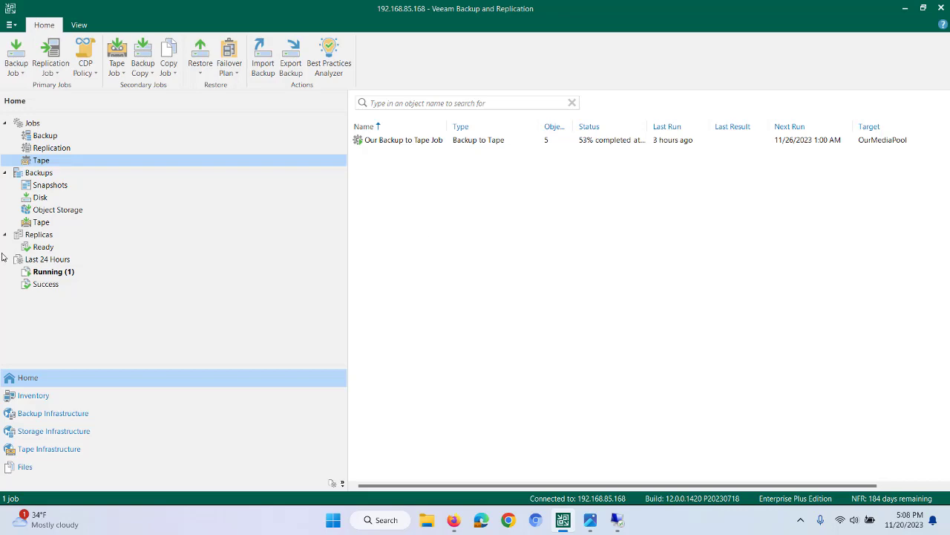
pyautogui.click(56, 274)
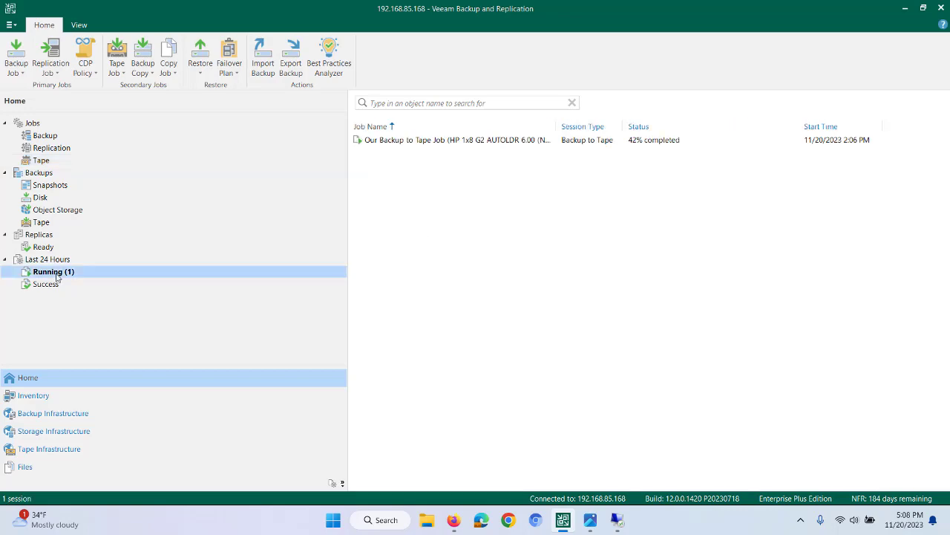
pyautogui.doubleClick(438, 143)
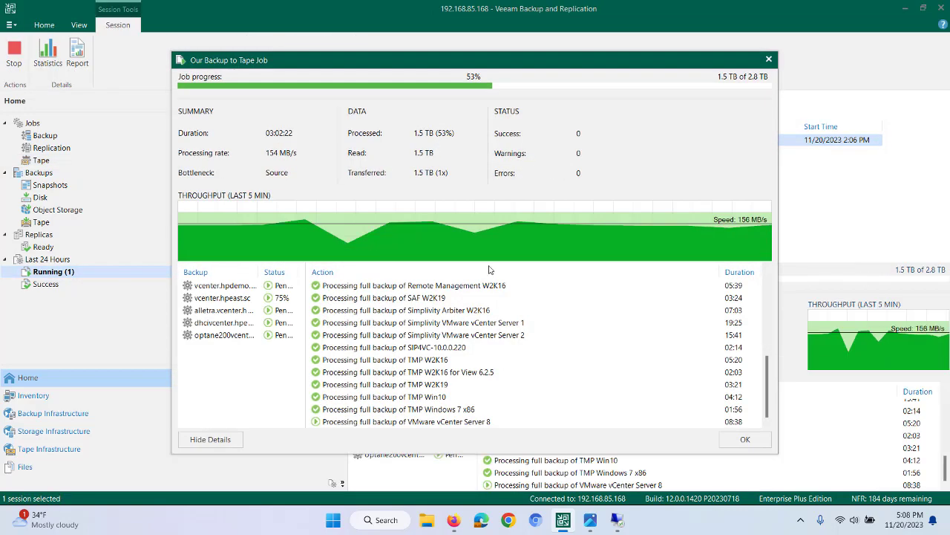